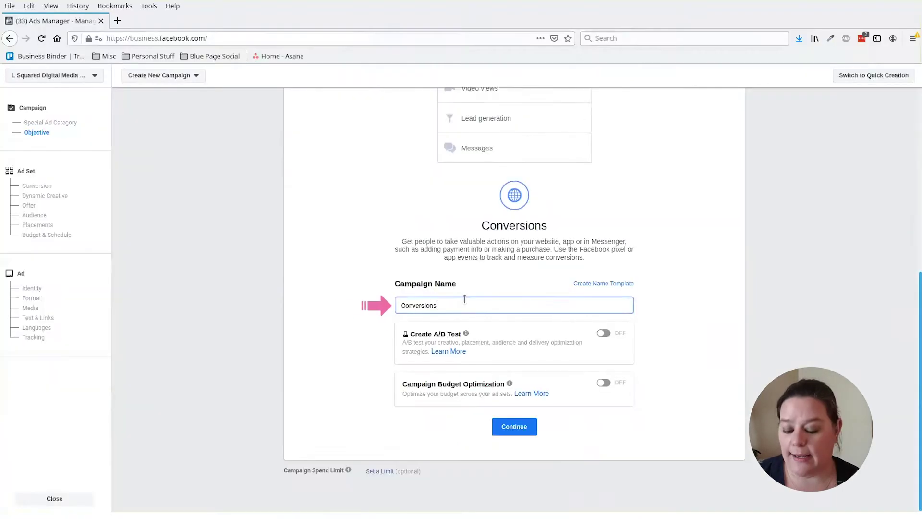
Replace the default campaign name with '08/10/2020 PURCHASE SMALL TICKET PRODUCT'
key("ctrl+a")
key("BackSpace")
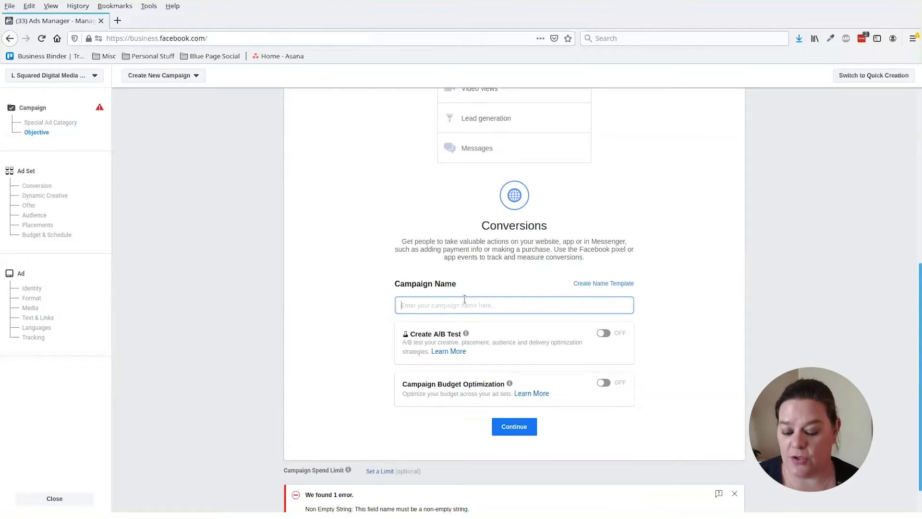
type("08/10/2020 PURCHASE SMALL TICKET PRODUCT")
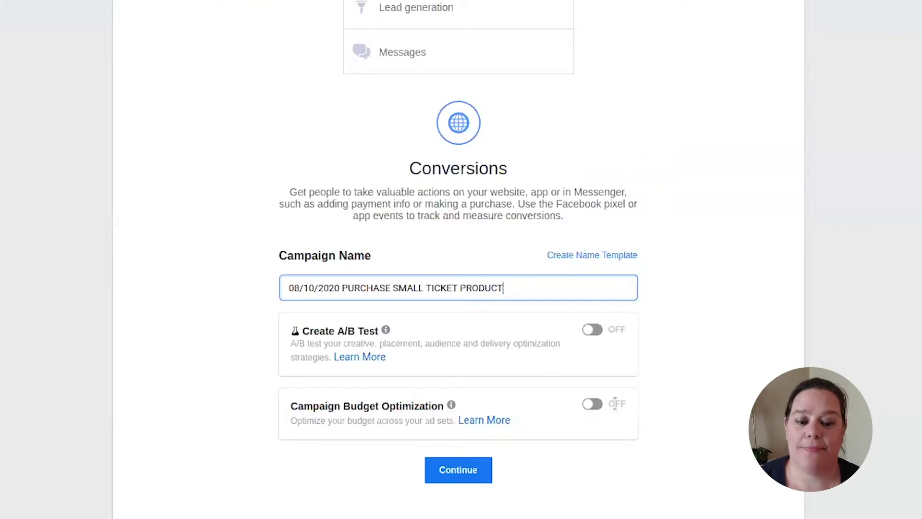
Turn on campaign budget optimization with a $10.00 daily budget
left_click(592, 403)
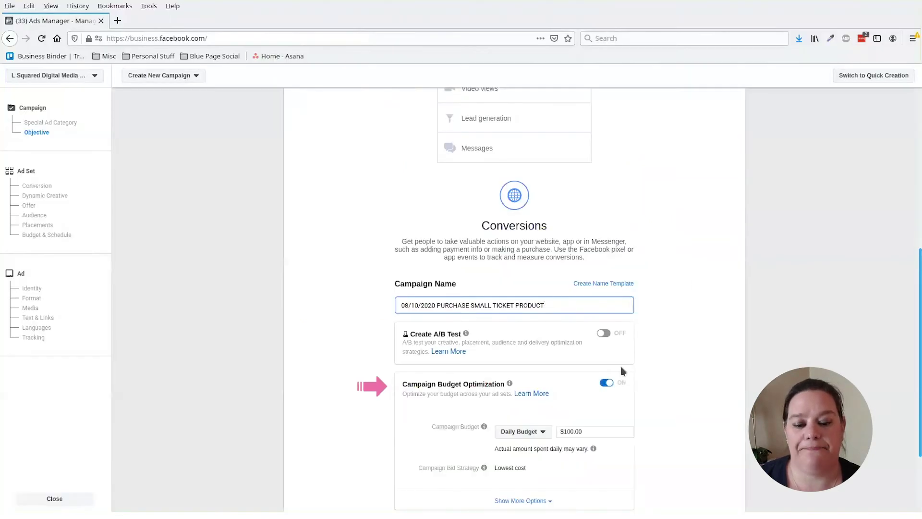
left_click(568, 429)
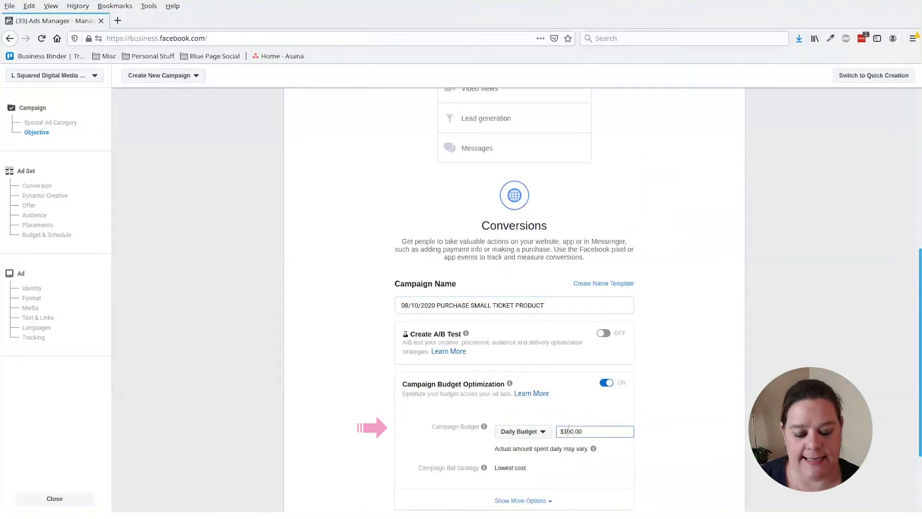
scroll(542, 393, "down", 4)
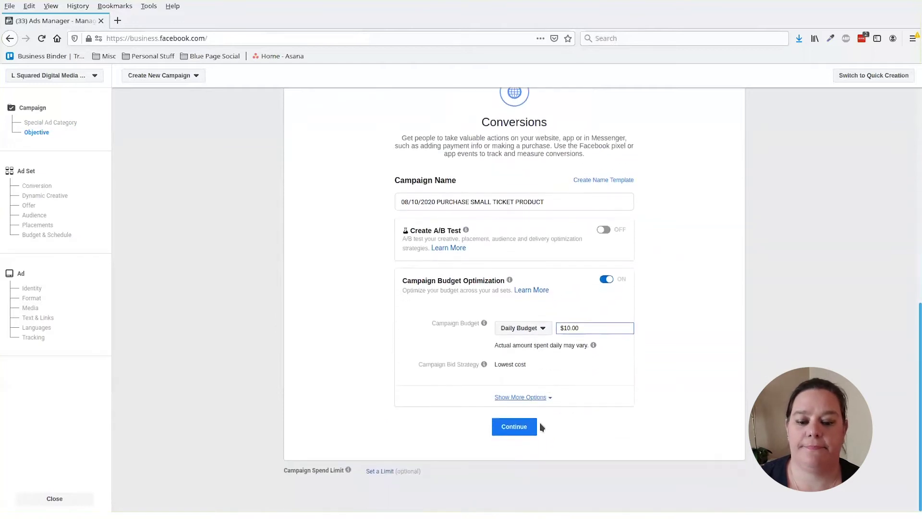
Continue to the ad set and choose Purchase as the conversion event
left_click(509, 427)
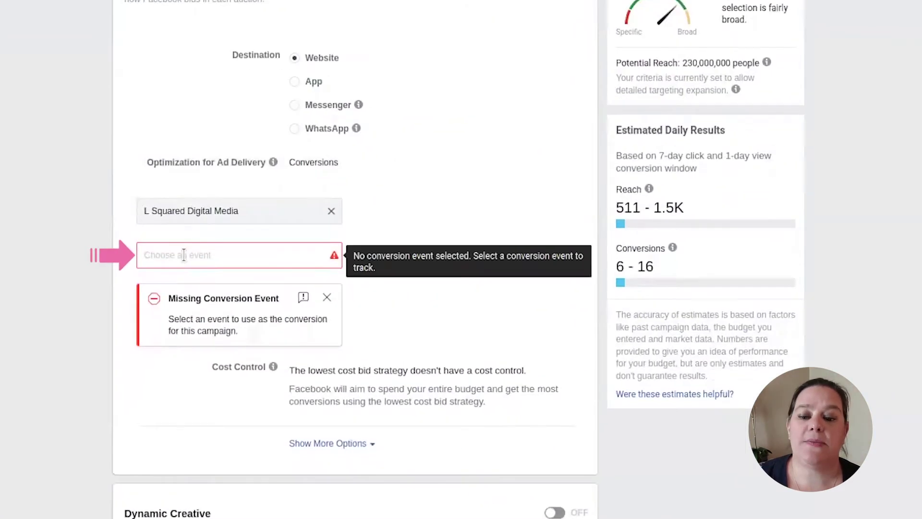
left_click(181, 253)
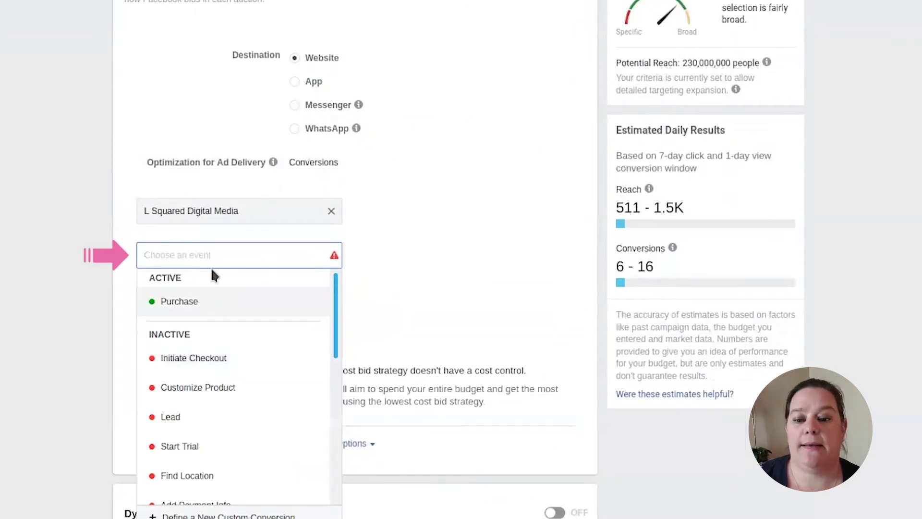
left_click(202, 301)
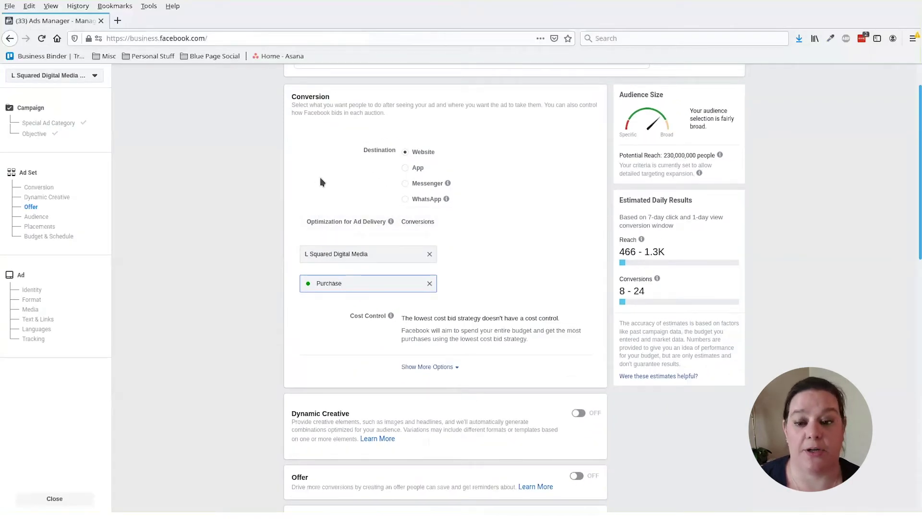
Target only people living in the United States, then start editing the age range
scroll(321, 181, "down", 5)
scroll(319, 189, "down", 4)
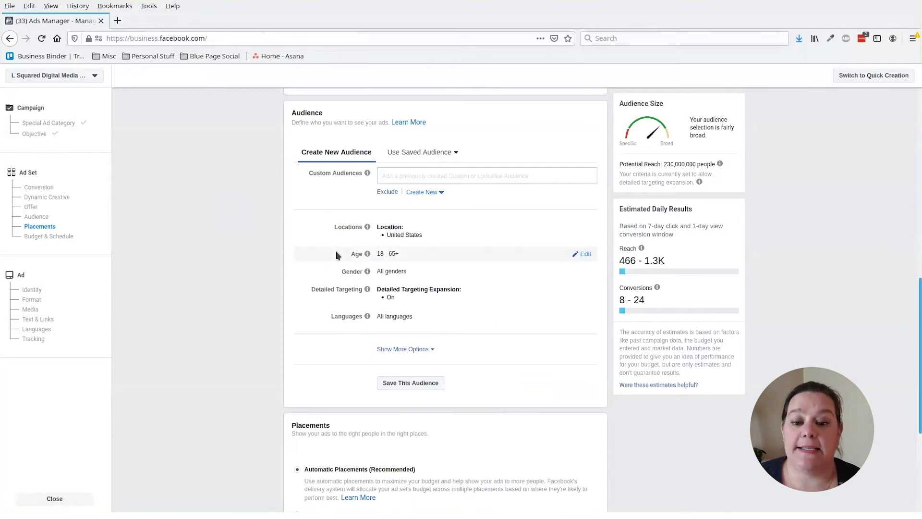
left_click(391, 233)
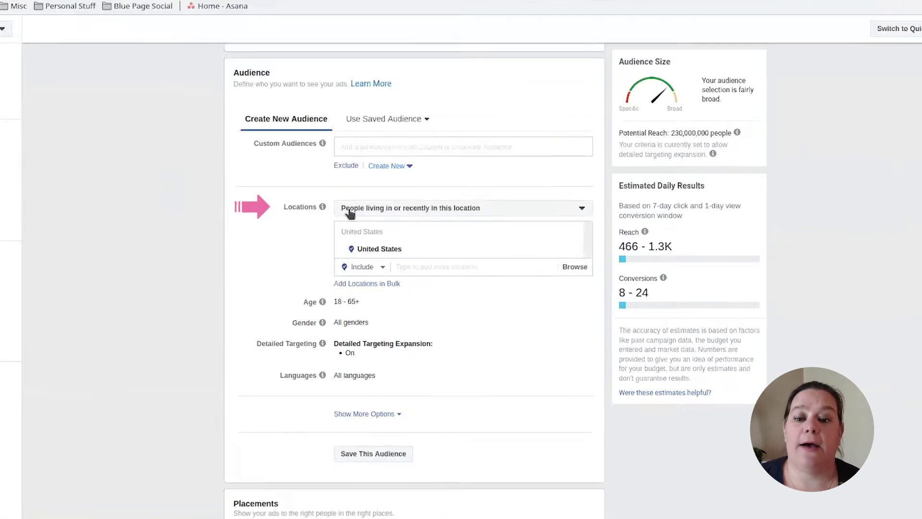
left_click(350, 212)
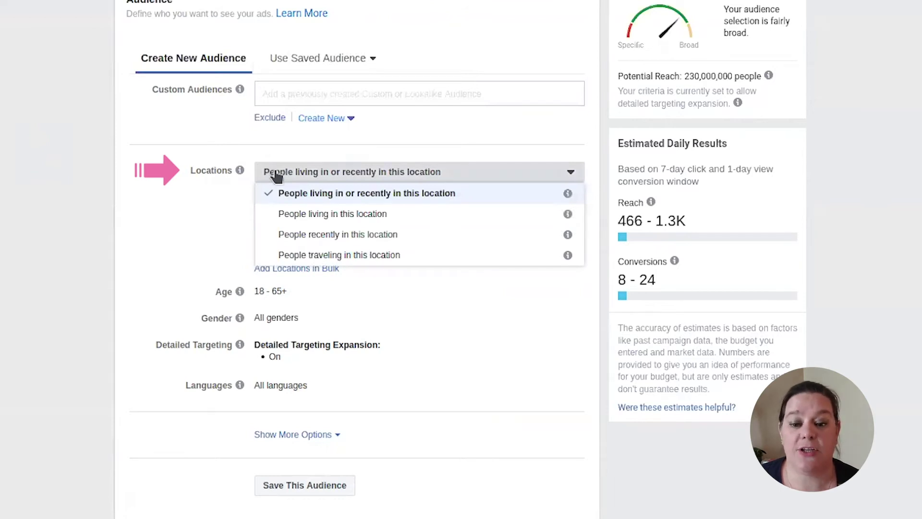
left_click(293, 214)
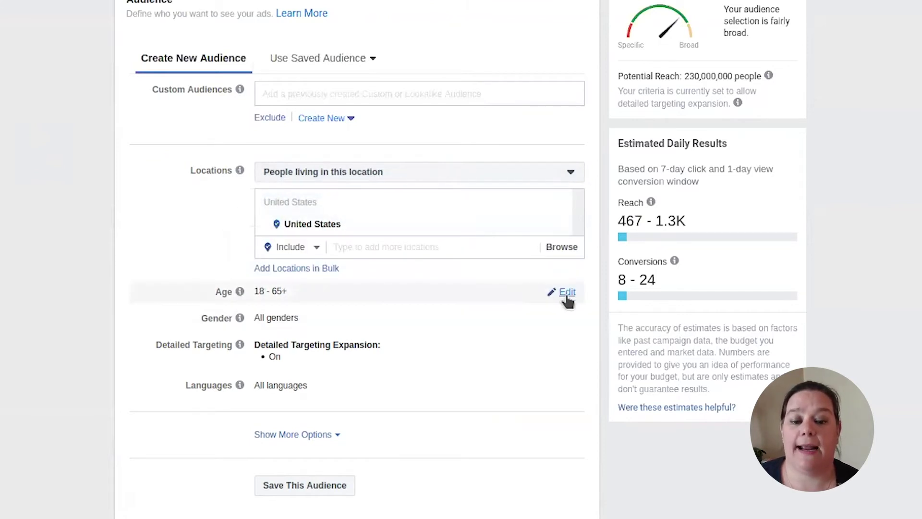
left_click(566, 294)
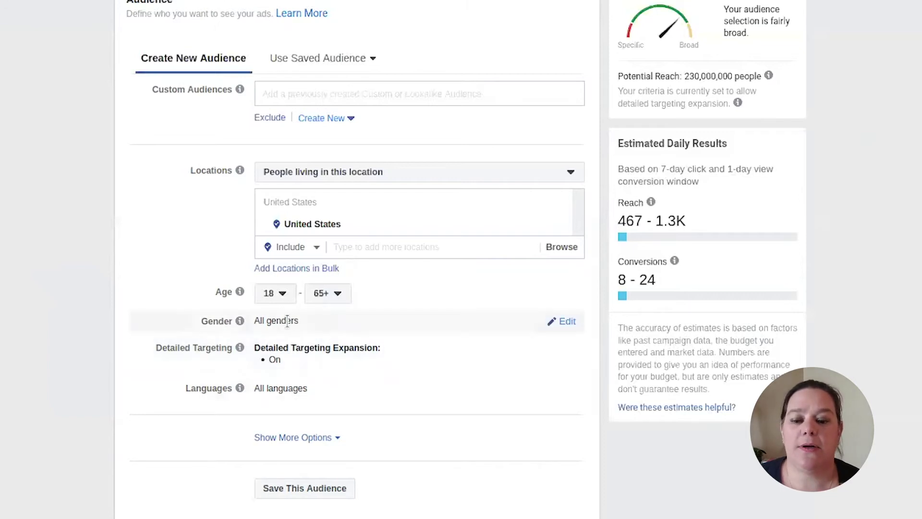
Set the audience age range to 30 through 55
left_click(279, 295)
scroll(278, 300, "down", 3)
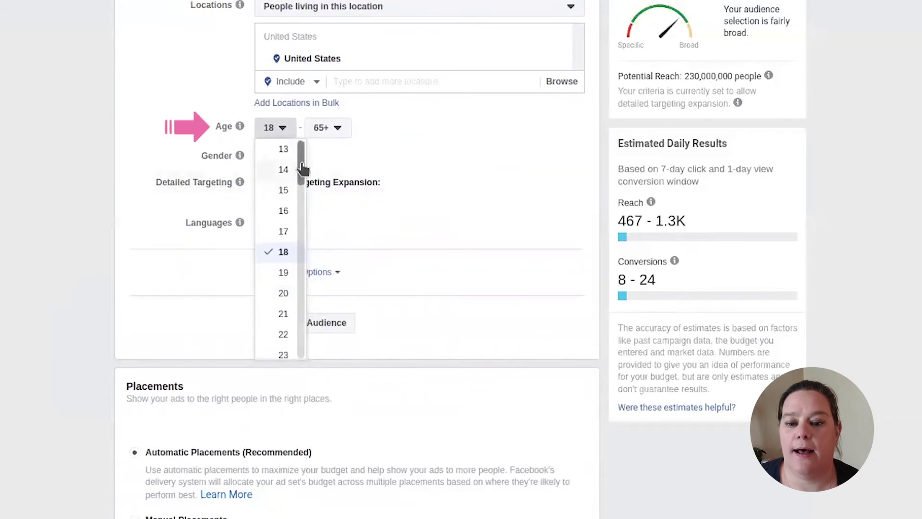
left_click_drag(303, 175, 302, 223)
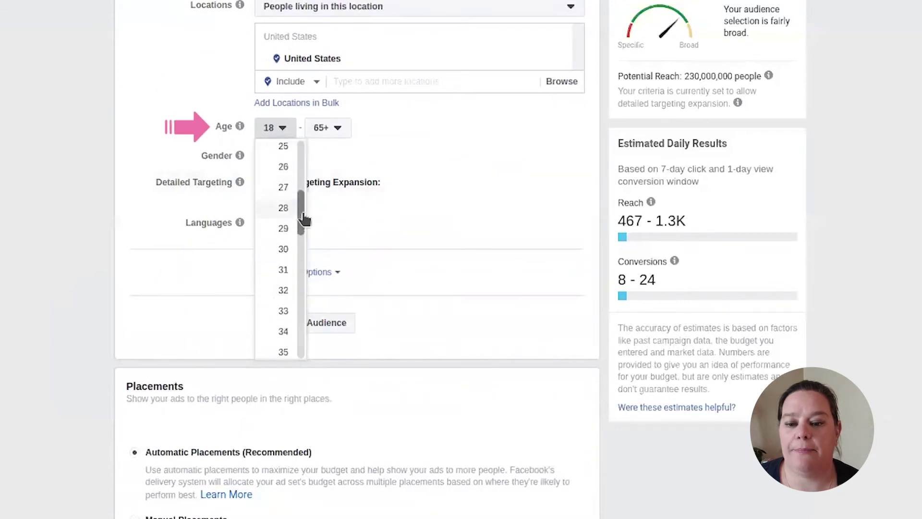
left_click(283, 249)
left_click(313, 138)
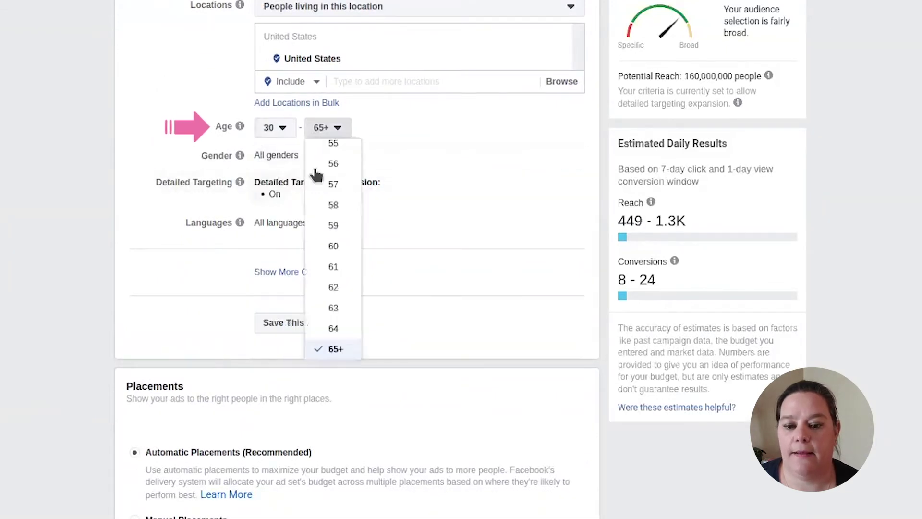
scroll(319, 221, "up", 1)
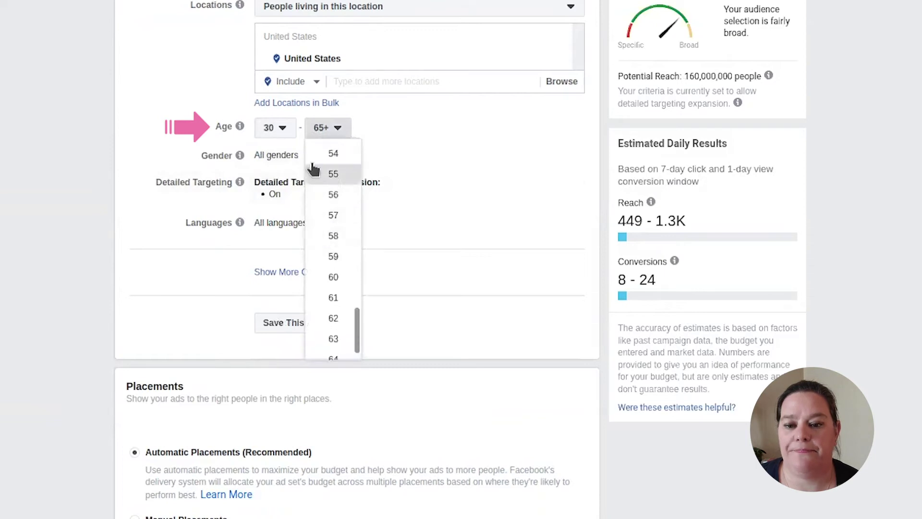
left_click(312, 173)
Restrict the gender to women and start editing detailed targeting
left_click(558, 160)
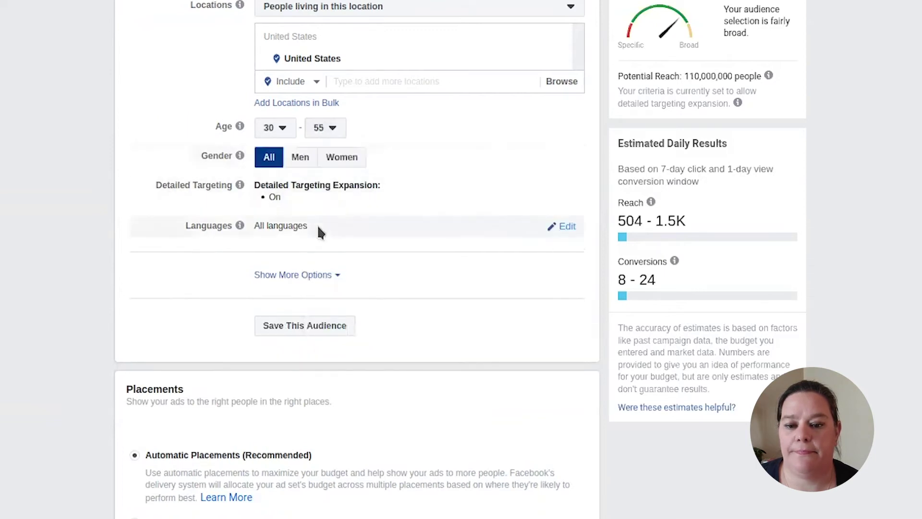
left_click(340, 163)
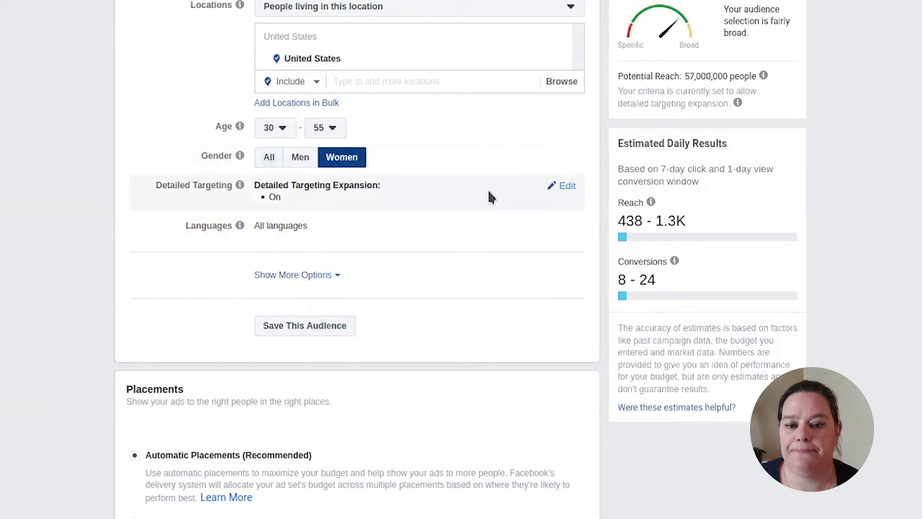
left_click(566, 186)
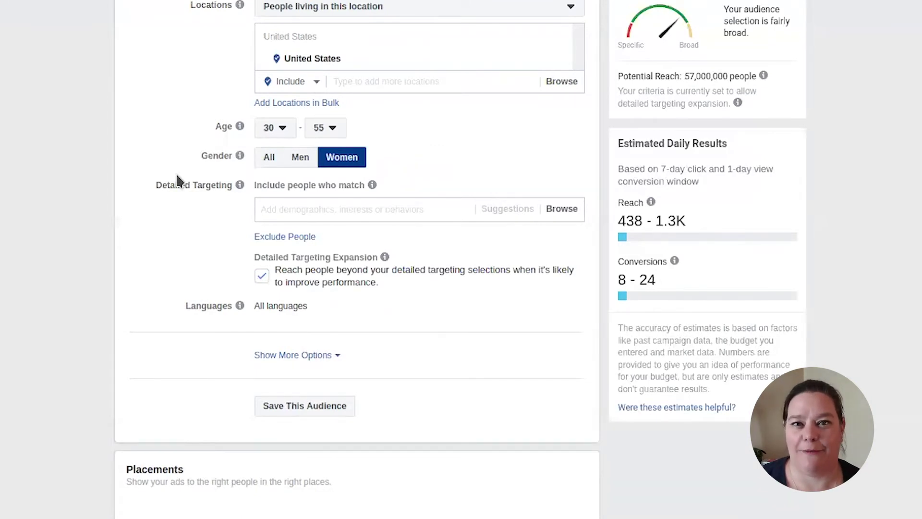
left_click(294, 209)
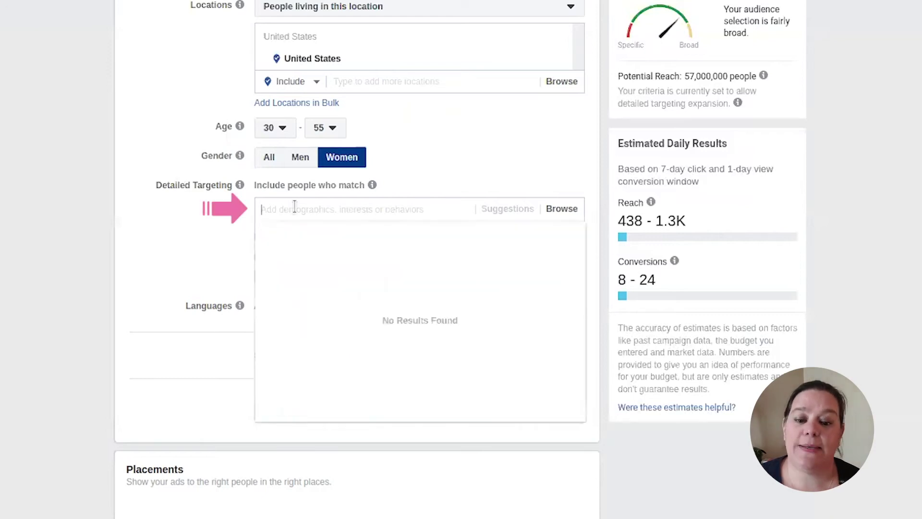
left_click(553, 209)
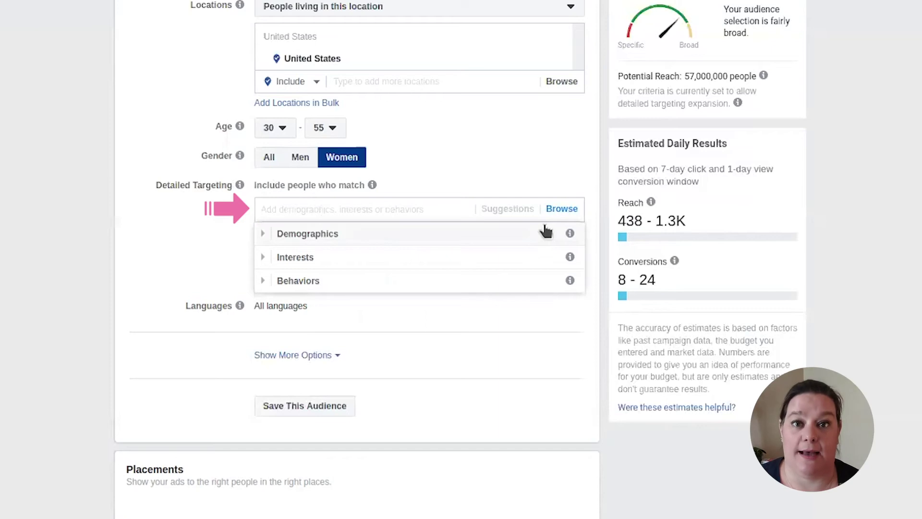
left_click(269, 234)
scroll(268, 288, "up", 1)
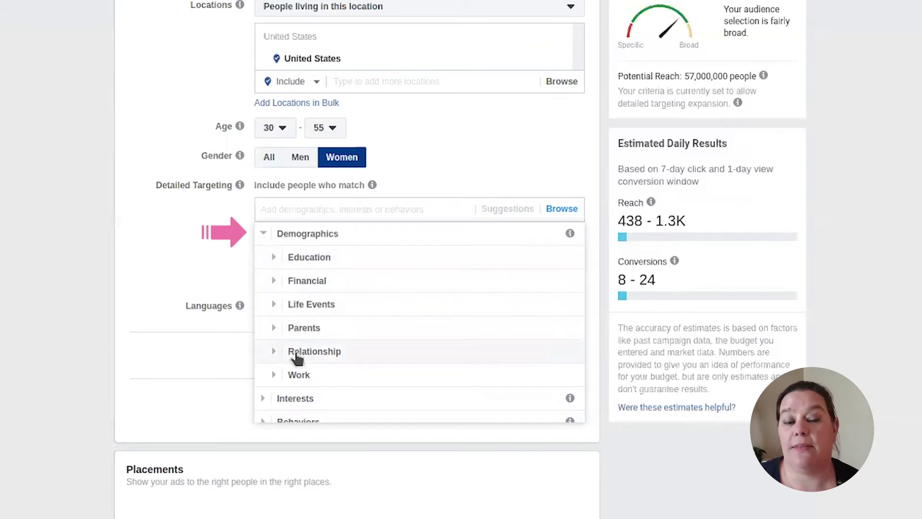
scroll(294, 359, "down", 1)
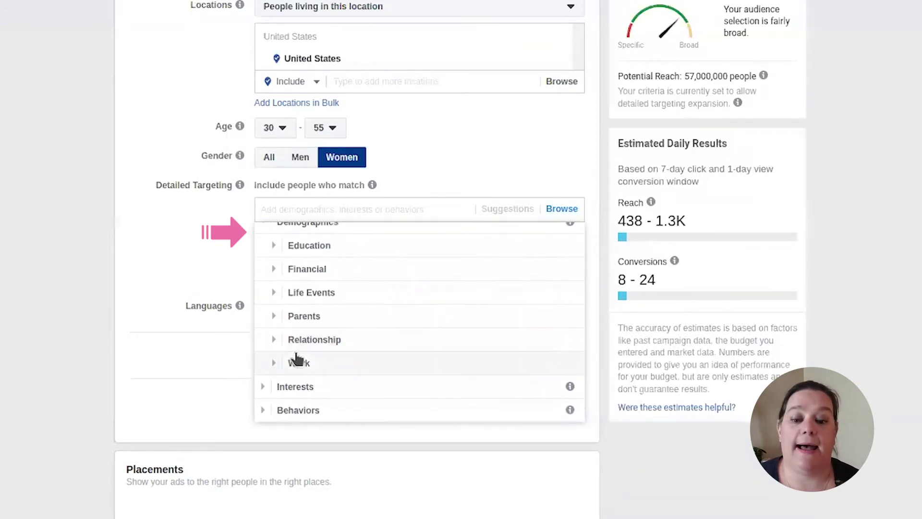
scroll(265, 236, "up", 1)
left_click(263, 234)
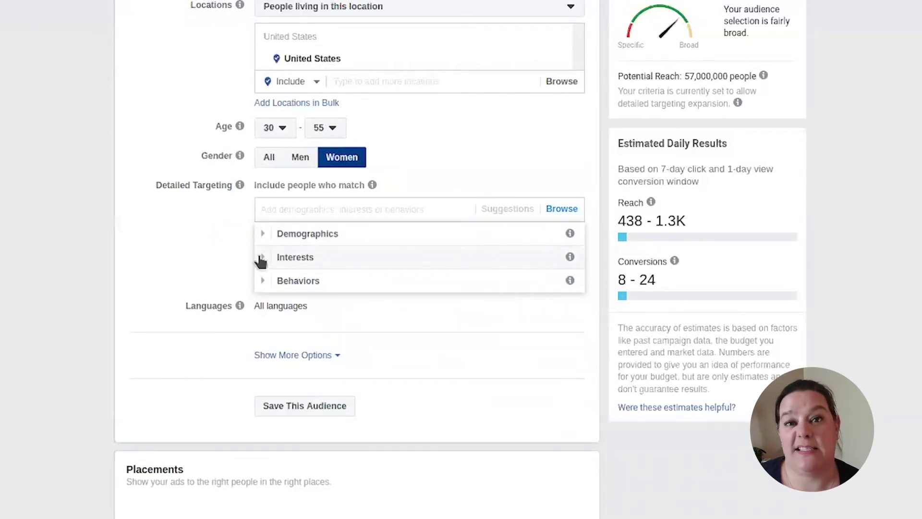
left_click(261, 257)
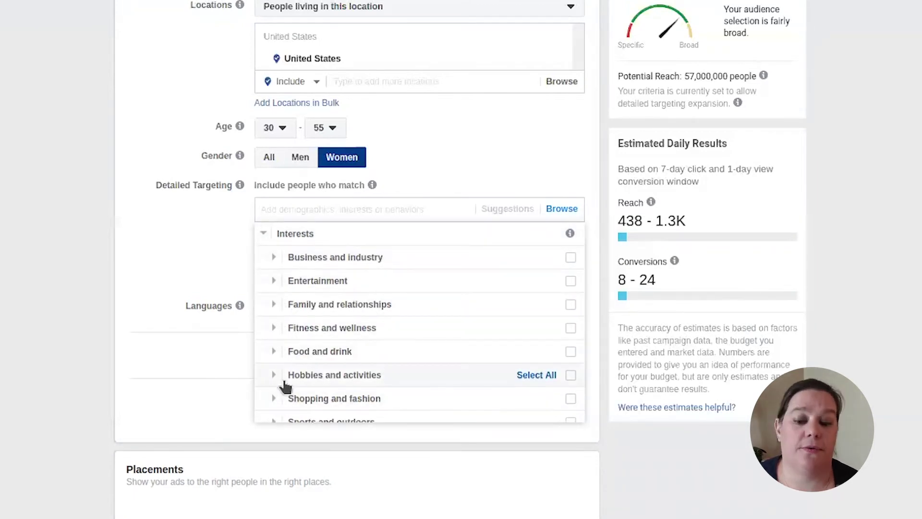
scroll(285, 386, "down", 2)
scroll(284, 385, "up", 3)
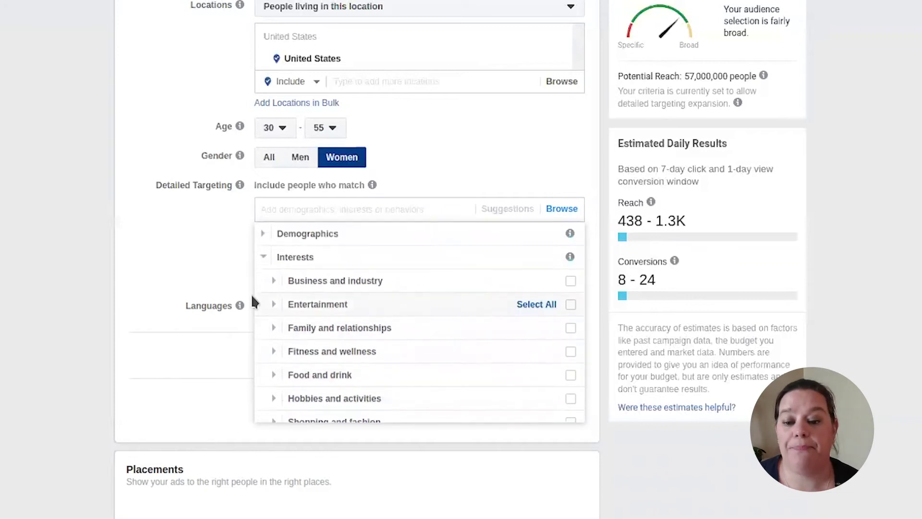
left_click(242, 231)
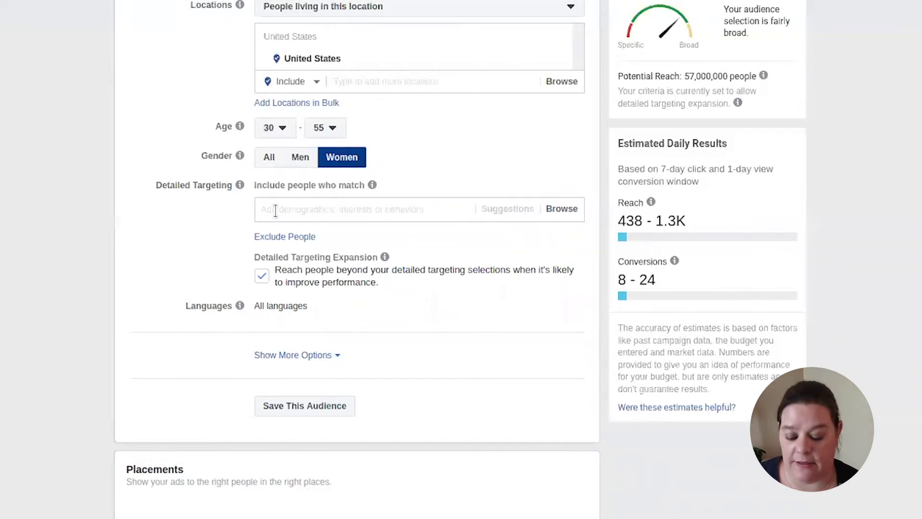
Add Health (magazine) and Weight training as targeted interests
type("health")
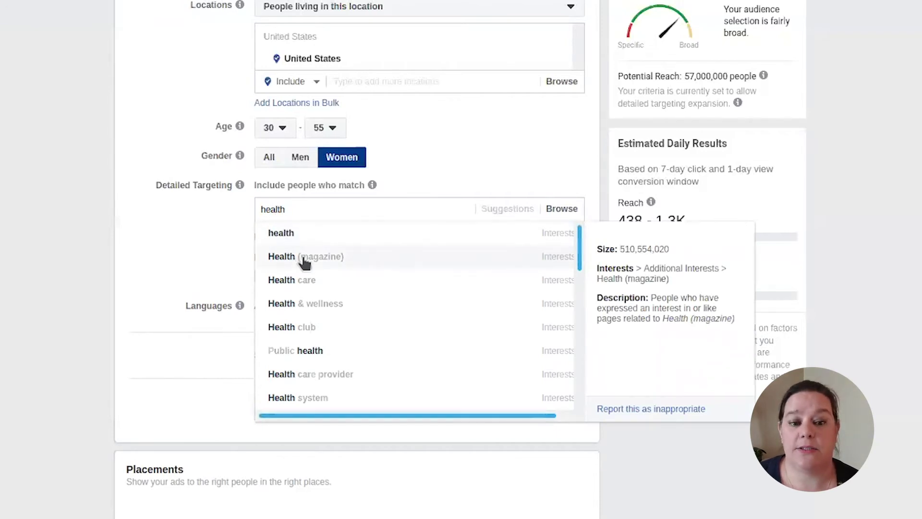
left_click(303, 259)
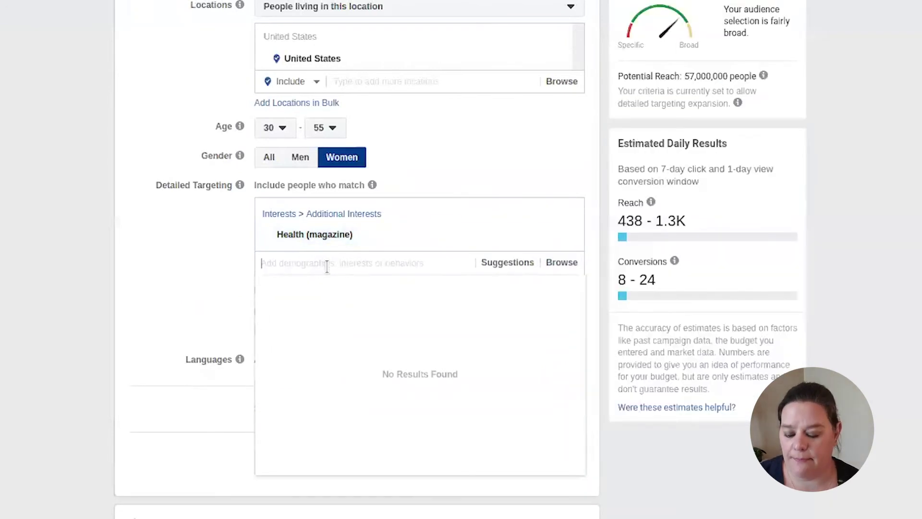
type("weight trsin")
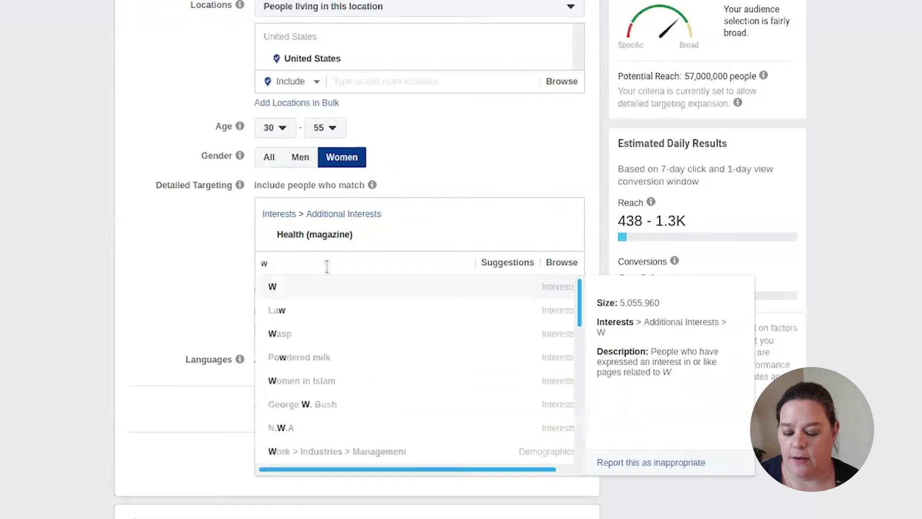
key("BackSpace")
key("BackSpace")
key("BackSpace")
type("aiing")
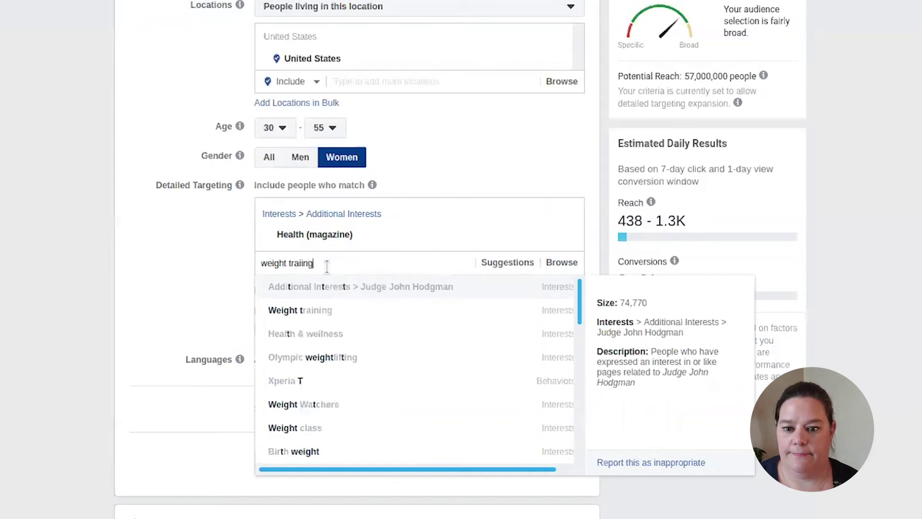
key("BackSpace")
key("BackSpace")
key("BackSpace")
key("BackSpace")
type("ining")
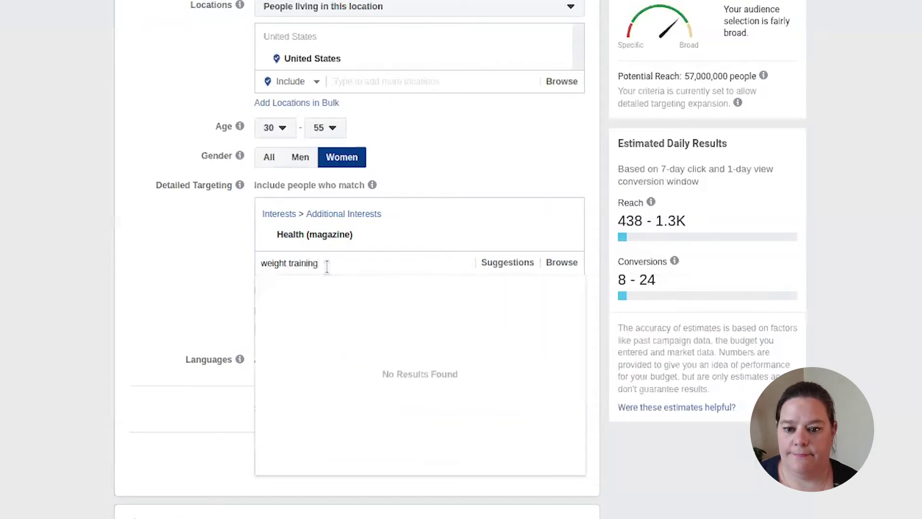
left_click(330, 286)
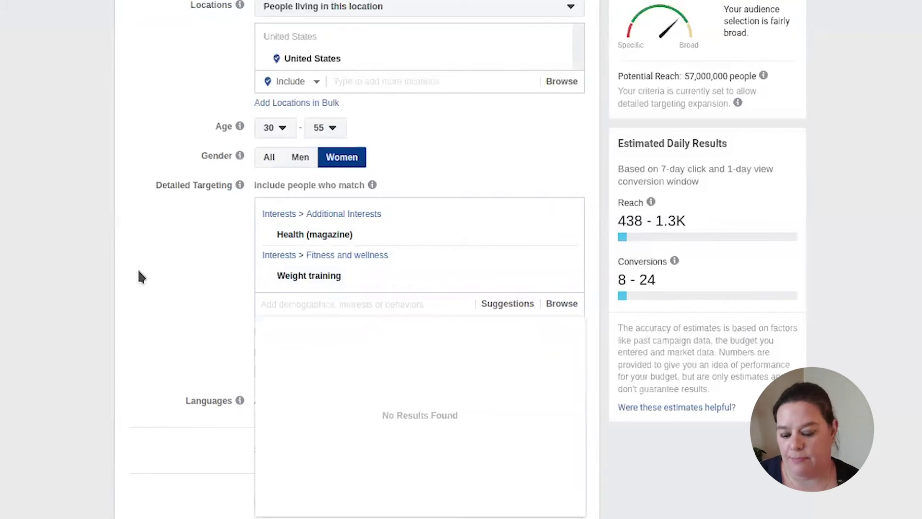
Search 'health' and add Health & wellness as a targeted interest
type("health")
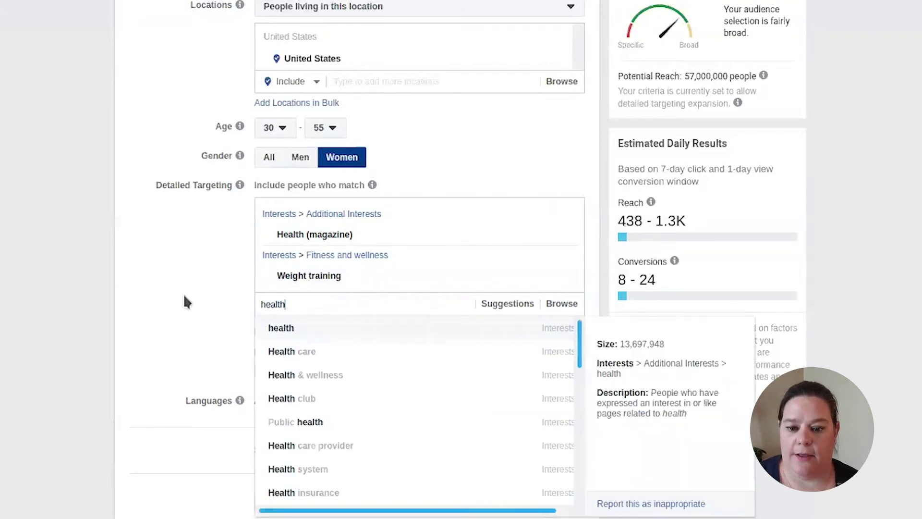
left_click(296, 375)
scroll(192, 274, "down", 2)
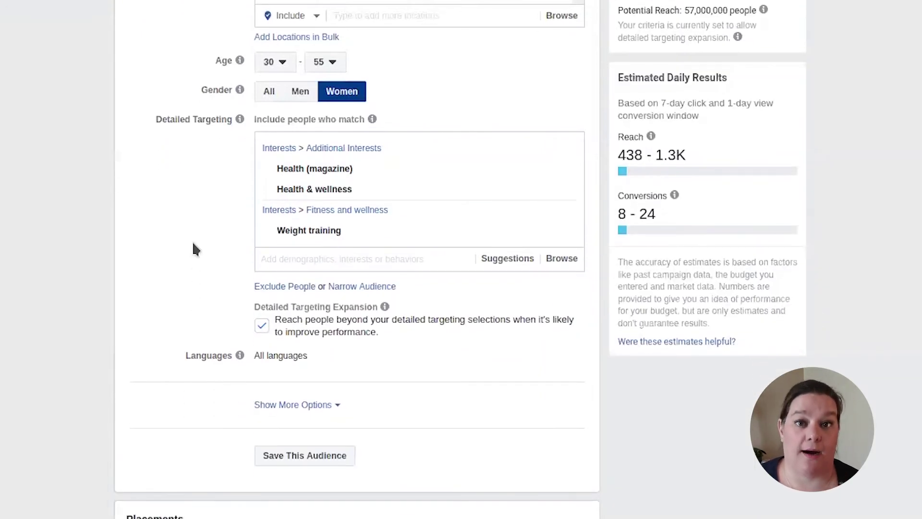
Add the Yoga interest to the audience's Exclude People list
left_click(272, 287)
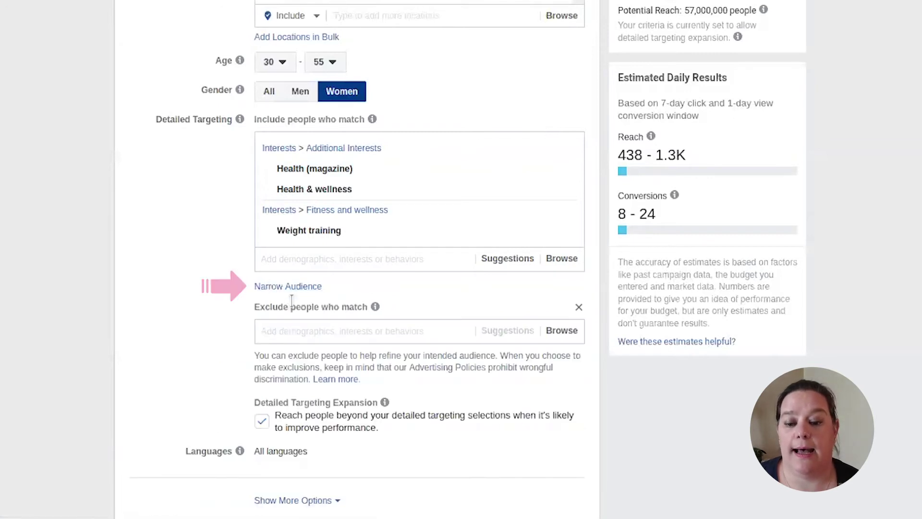
type("yo")
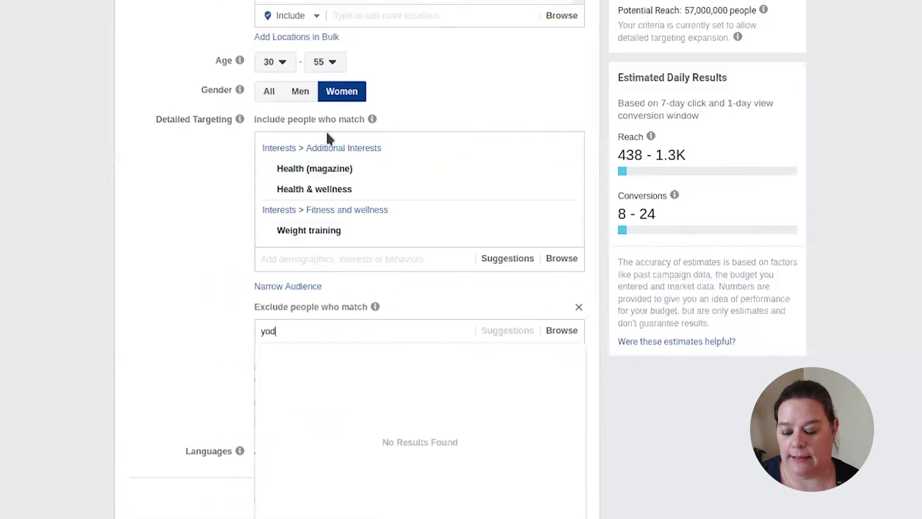
type("ga")
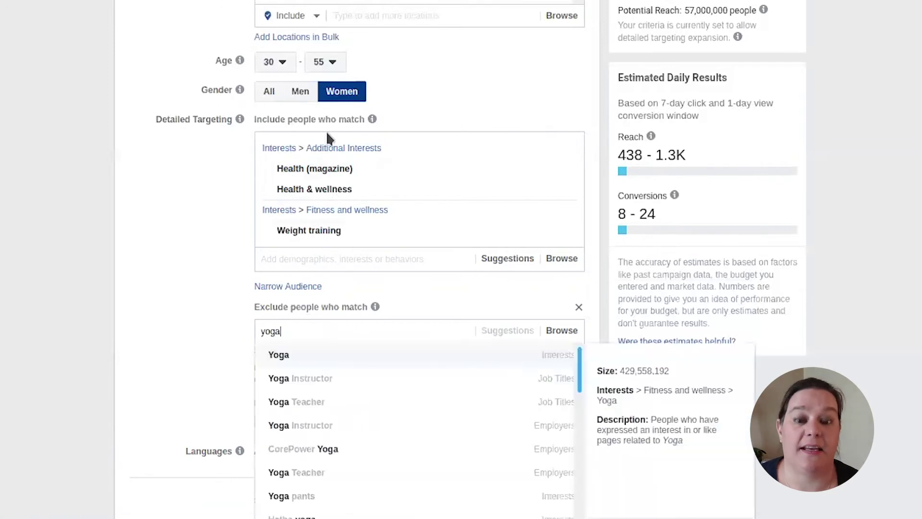
left_click(313, 358)
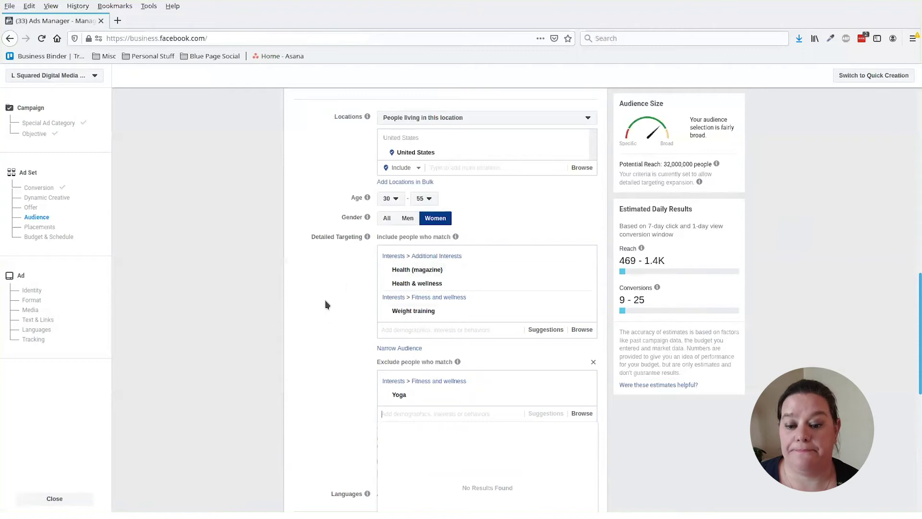
scroll(336, 315, "down", 2)
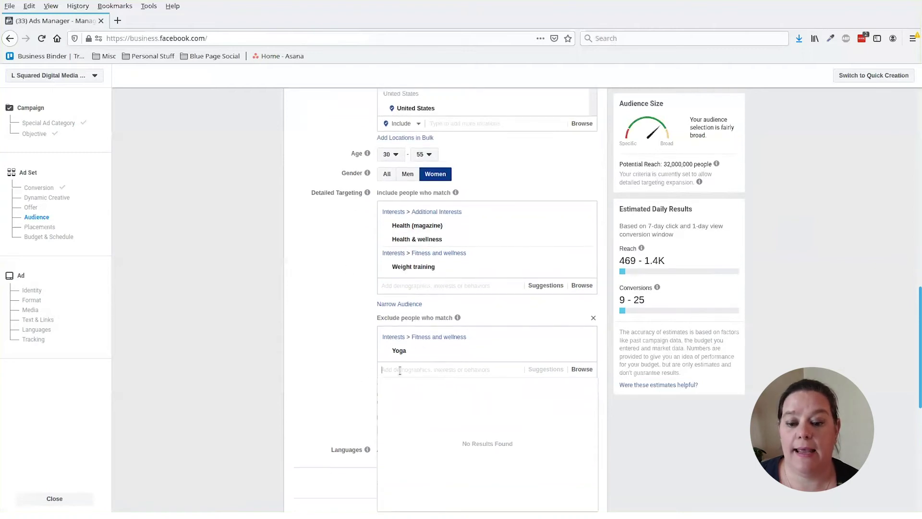
left_click(344, 363)
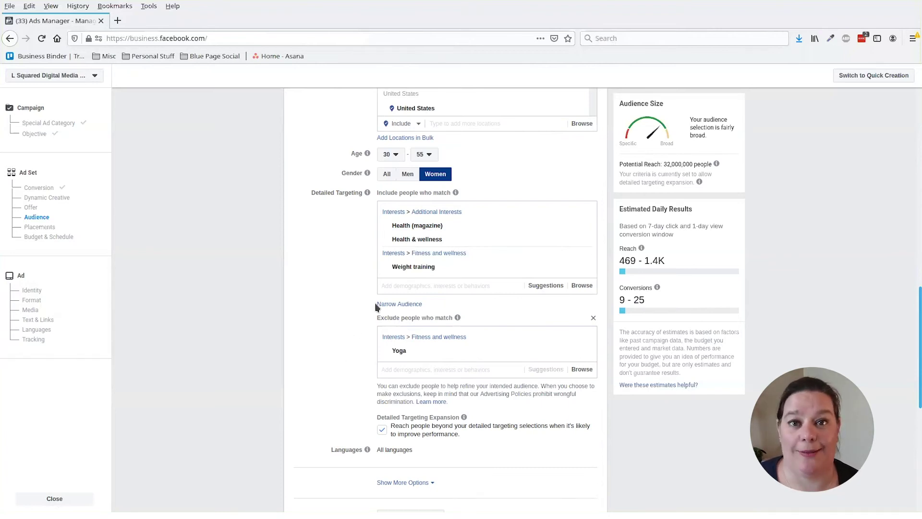
Search 'eng' under Languages and set the audience language to English (All)
scroll(335, 305, "down", 5)
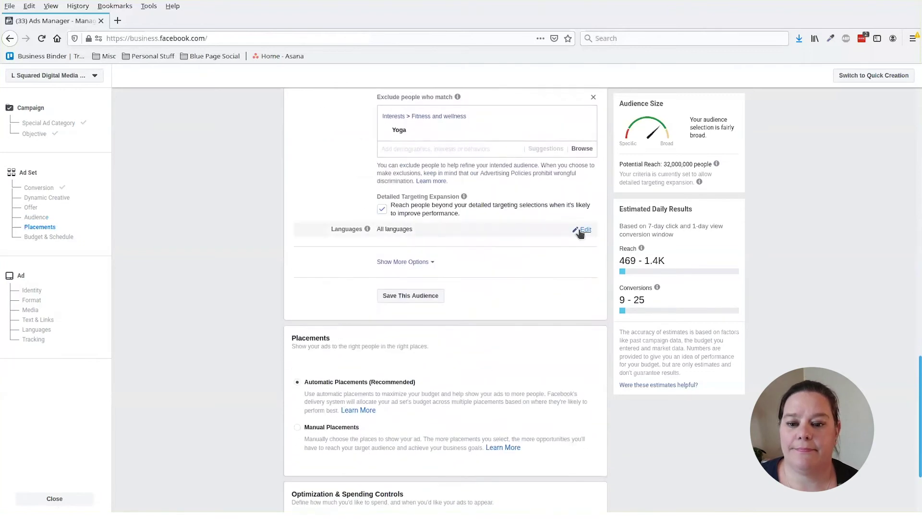
left_click(588, 231)
type("eng")
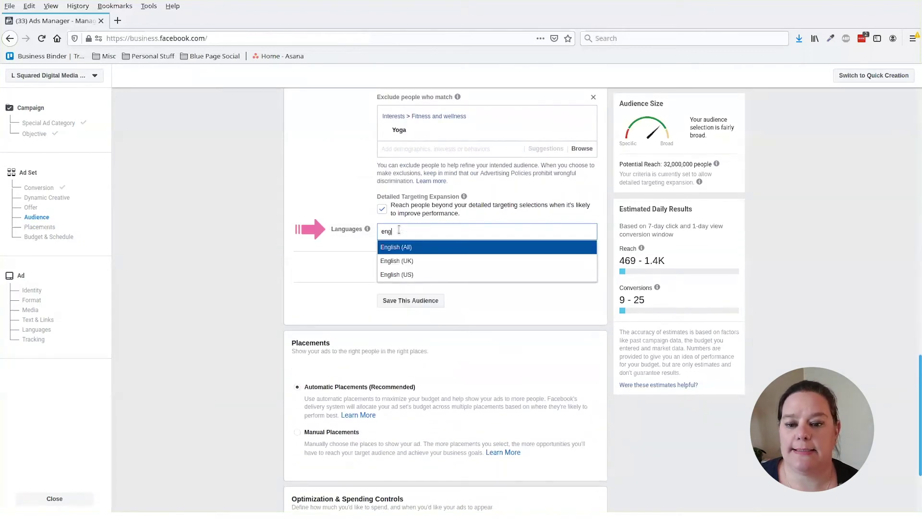
left_click(409, 248)
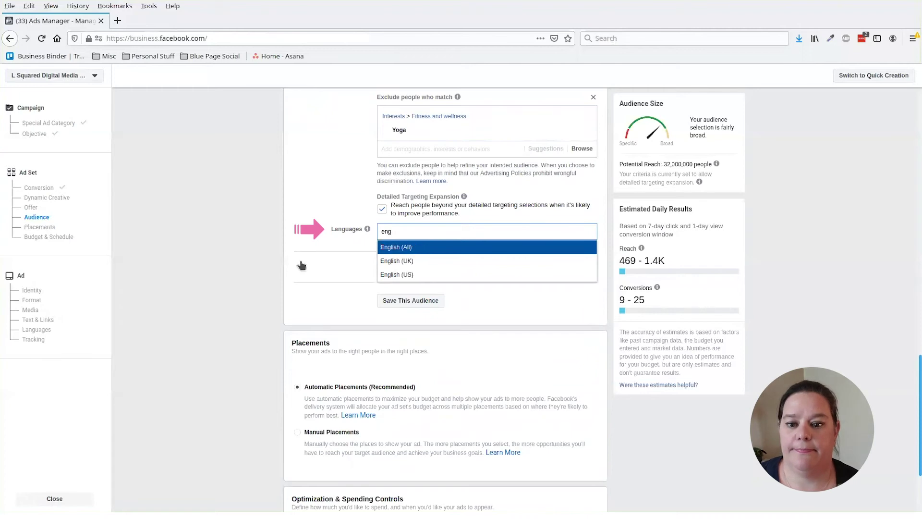
scroll(315, 296, "down", 3)
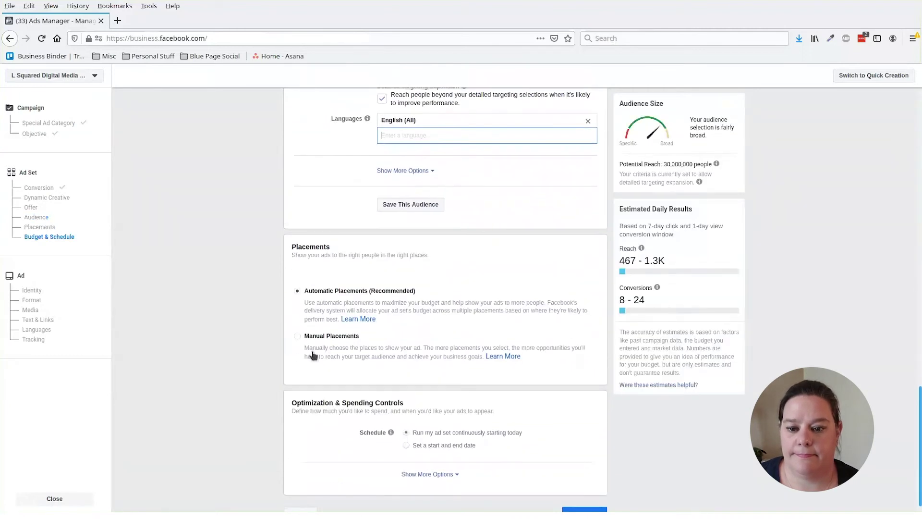
scroll(273, 341, "down", 1)
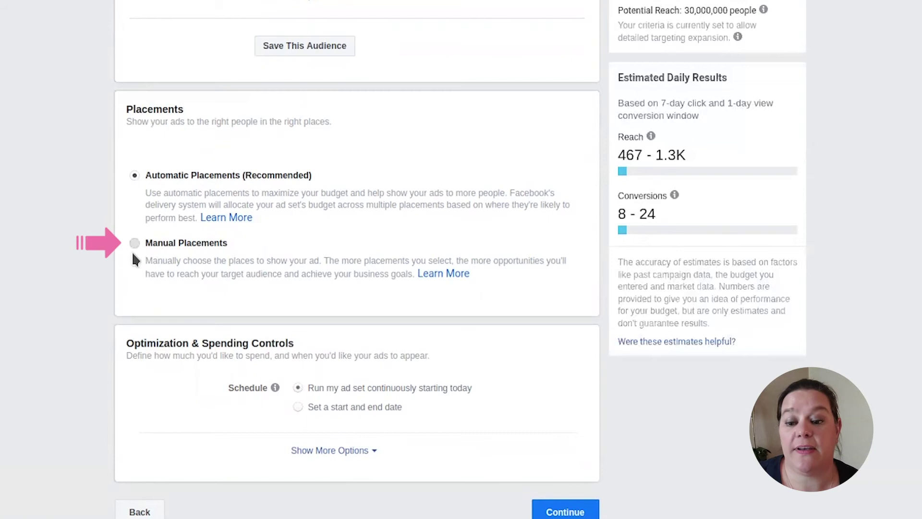
left_click(297, 319)
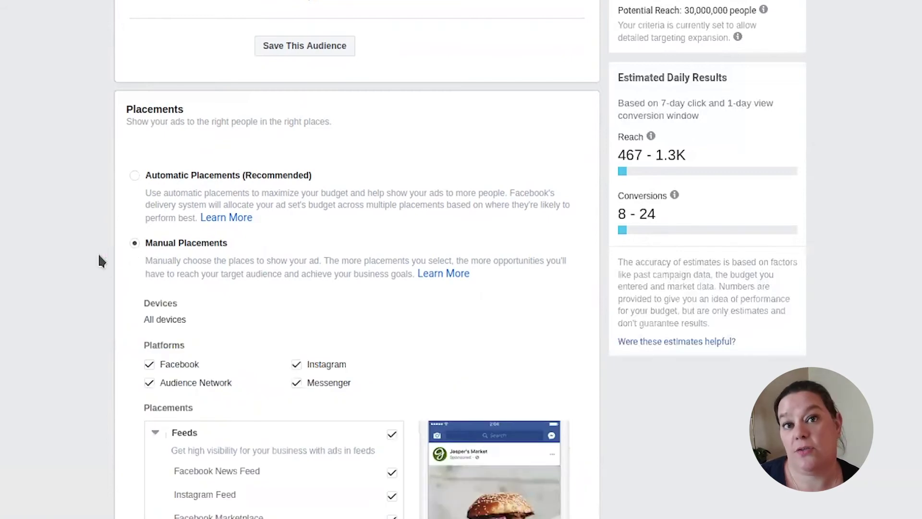
scroll(99, 255, "down", 8)
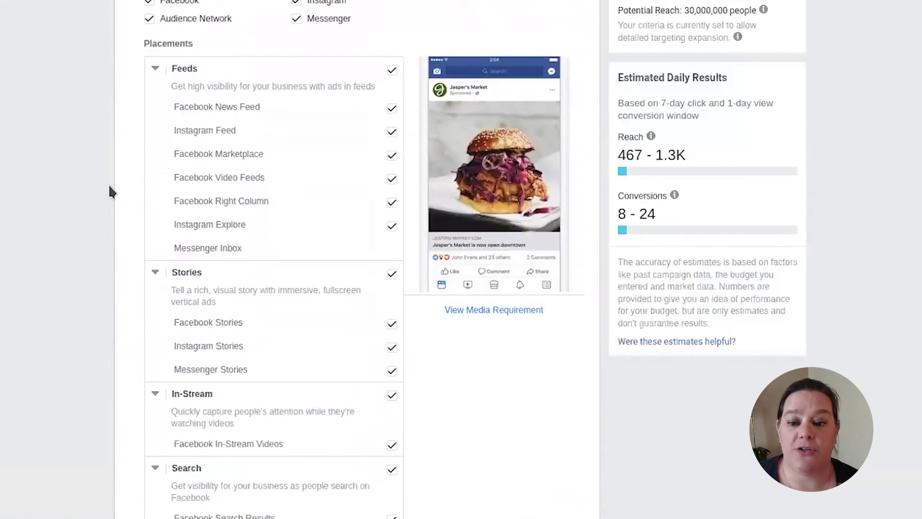
scroll(121, 77, "down", 2)
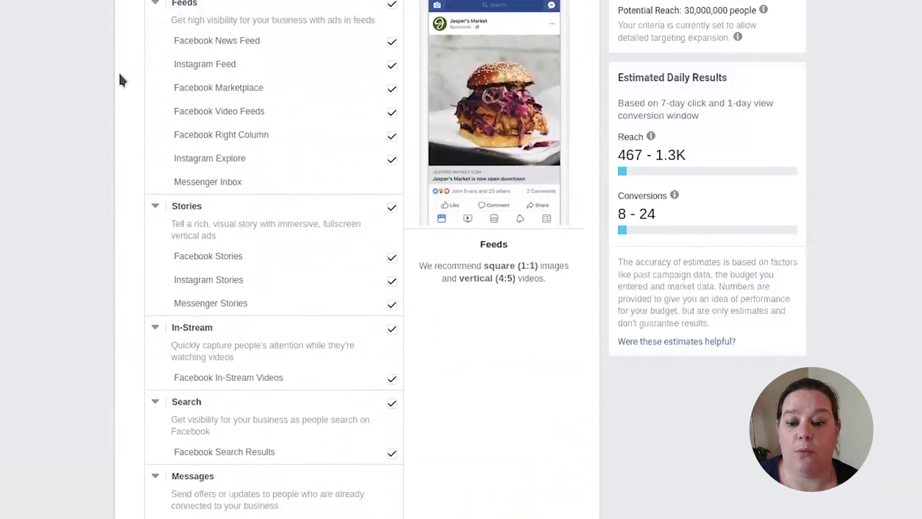
scroll(120, 75, "down", 3)
scroll(123, 171, "up", 2)
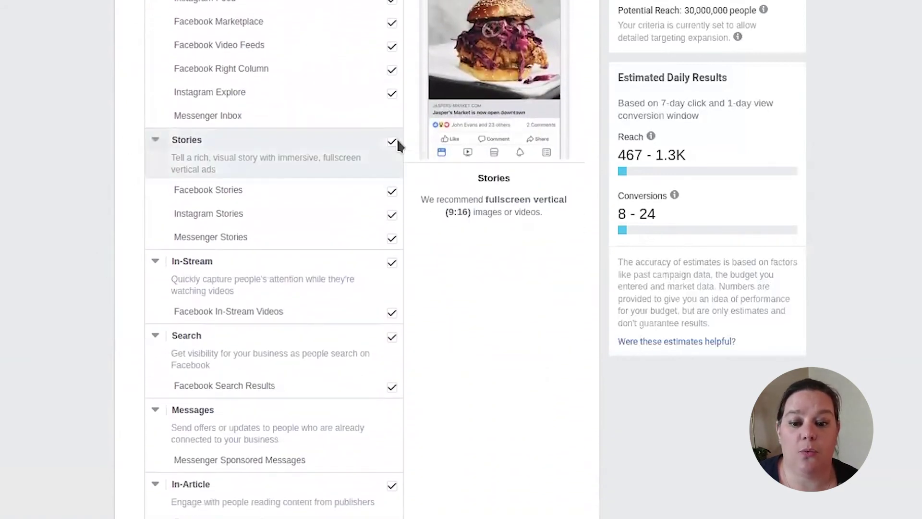
left_click(392, 144)
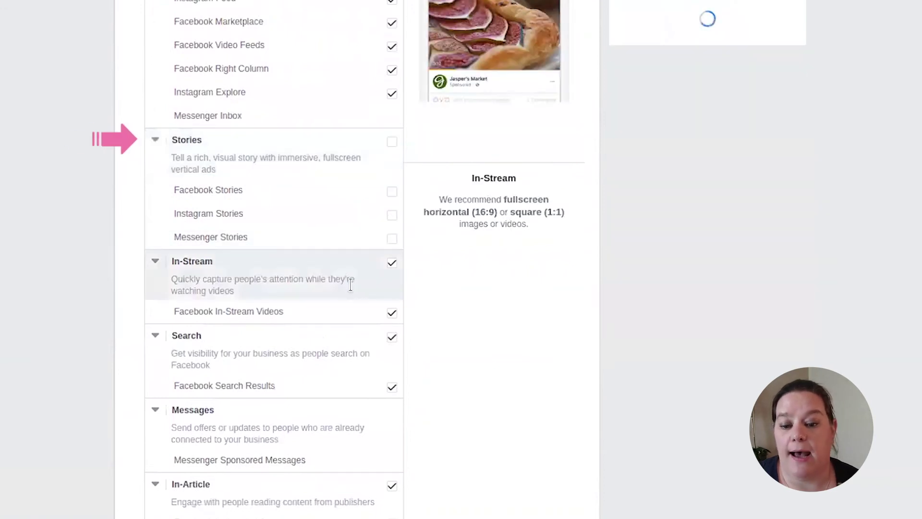
left_click(392, 263)
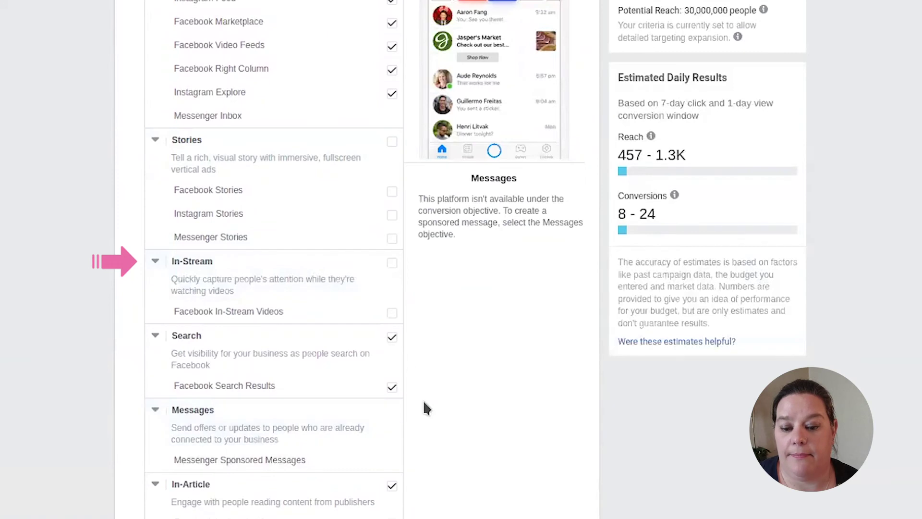
left_click(391, 336)
scroll(479, 364, "up", 1)
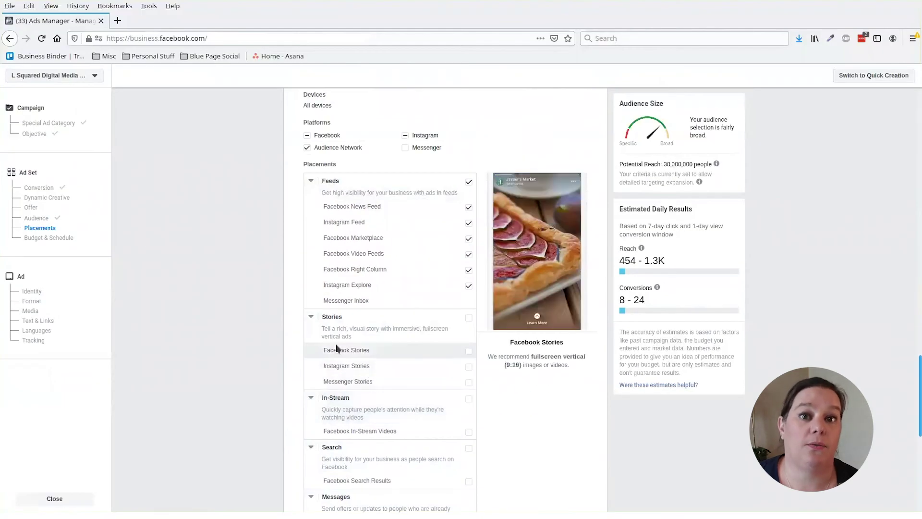
left_click(404, 135)
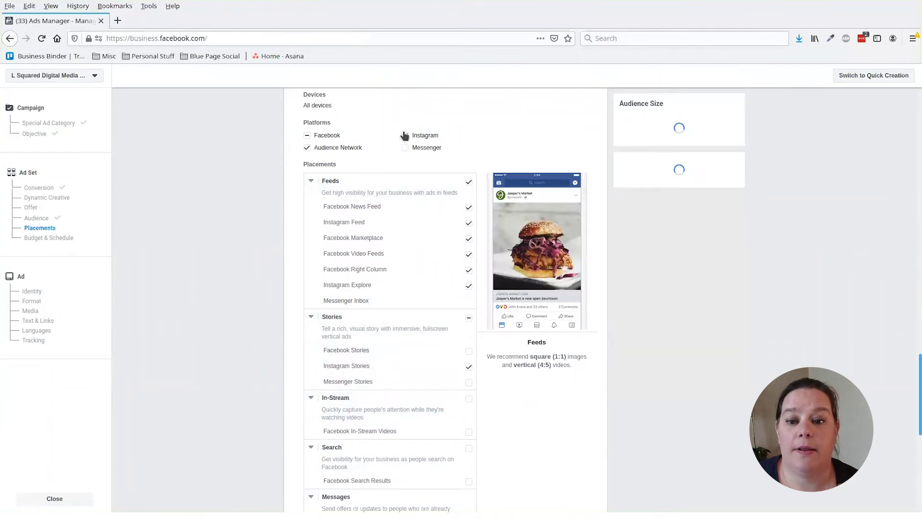
left_click(404, 135)
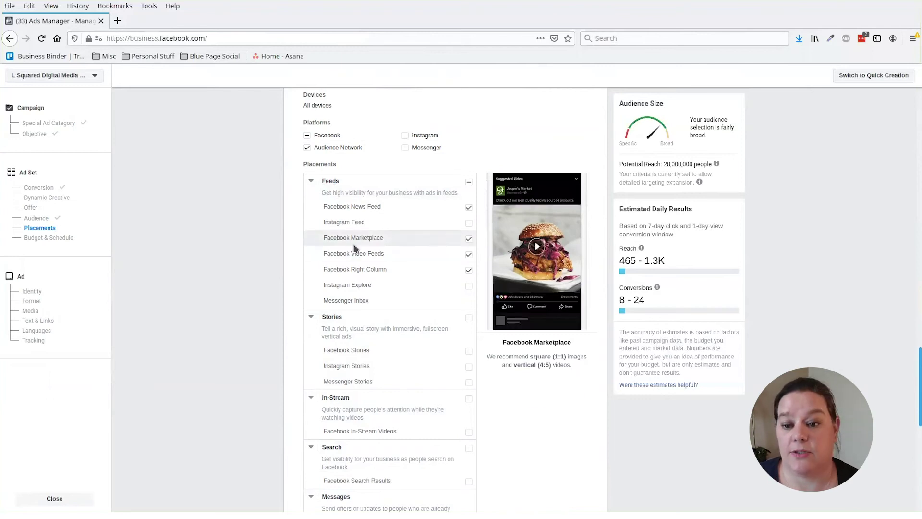
scroll(335, 321, "down", 5)
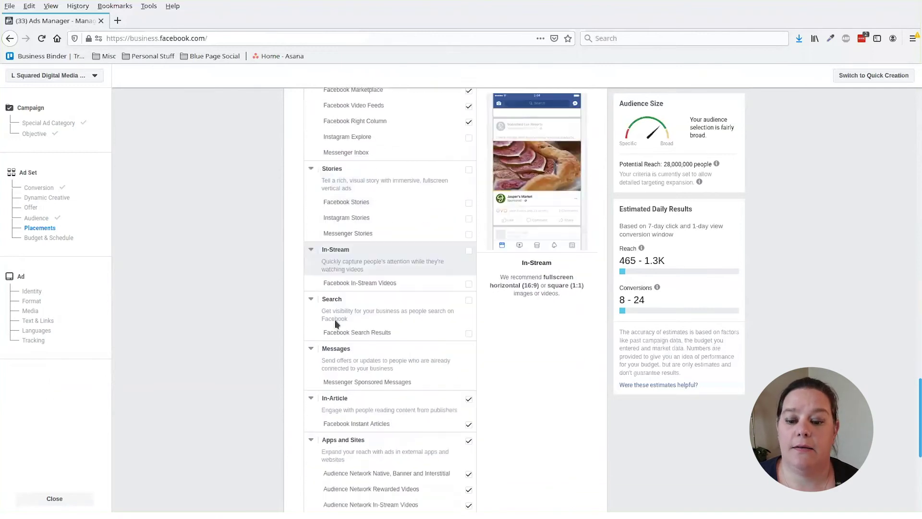
scroll(351, 361, "up", 7)
left_click(297, 120)
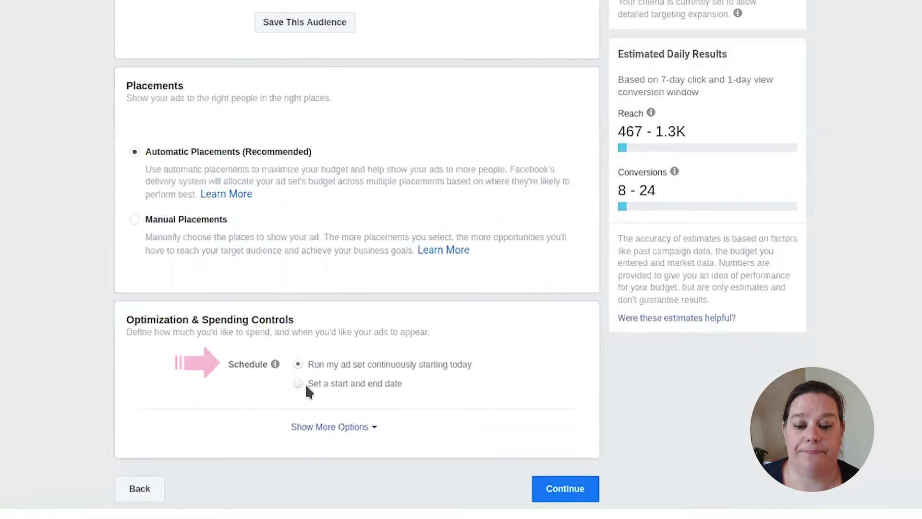
left_click(306, 385)
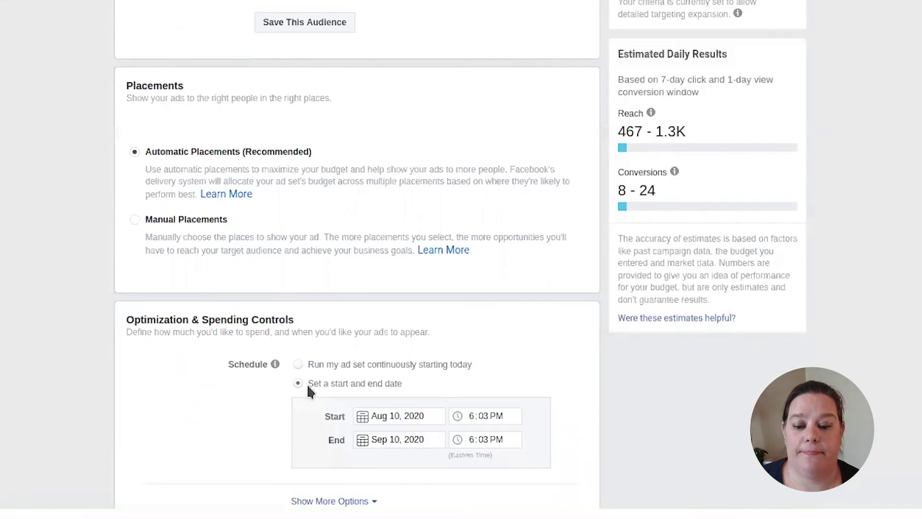
scroll(248, 389, "down", 1)
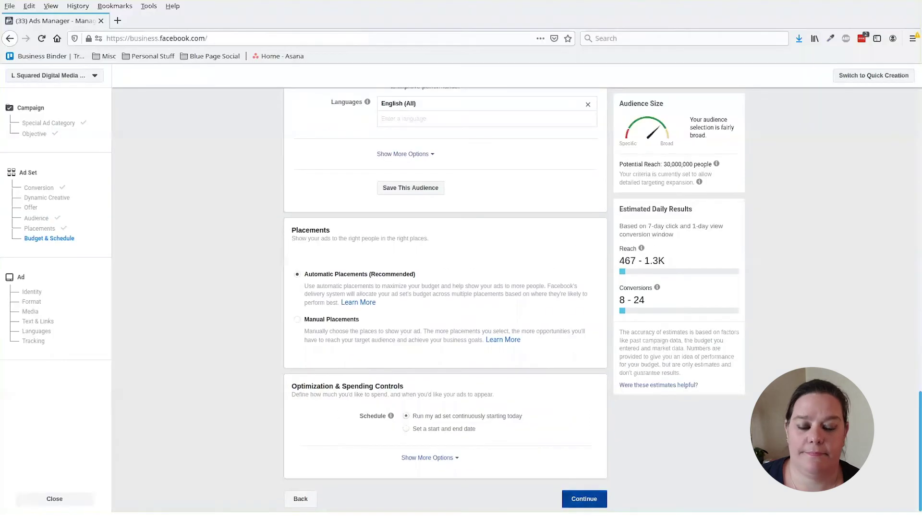
Continue to the ad setup and scroll to its Media section
left_click(585, 498)
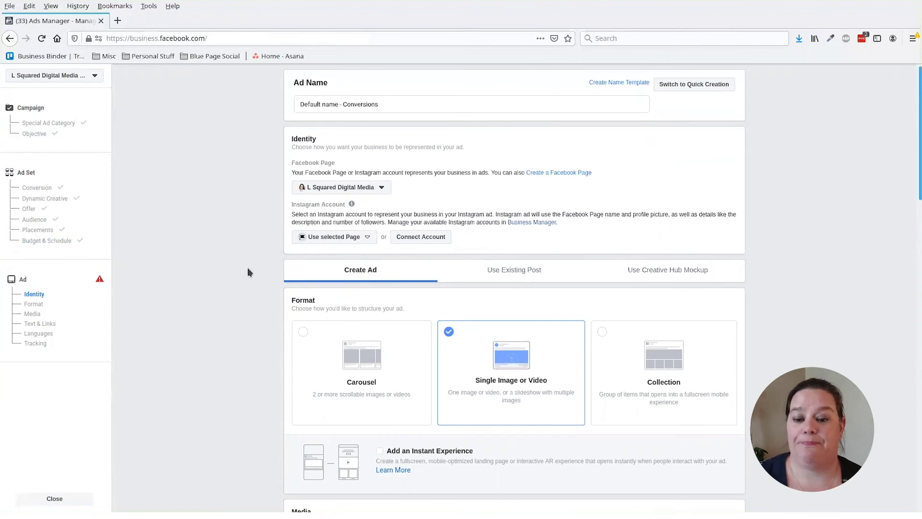
scroll(247, 267, "down", 3)
scroll(353, 346, "up", 1)
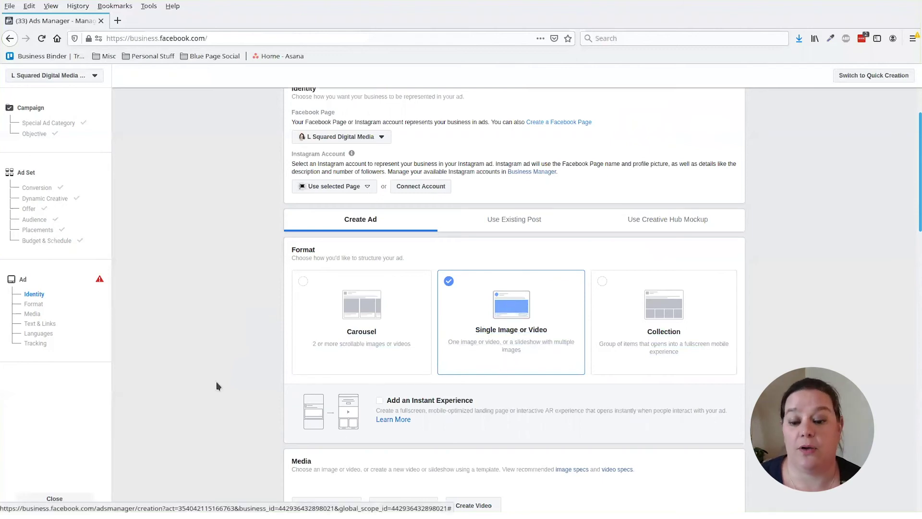
scroll(192, 374, "down", 7)
Add the two PBS Ad Graphics images from the account library as ad media
left_click(330, 174)
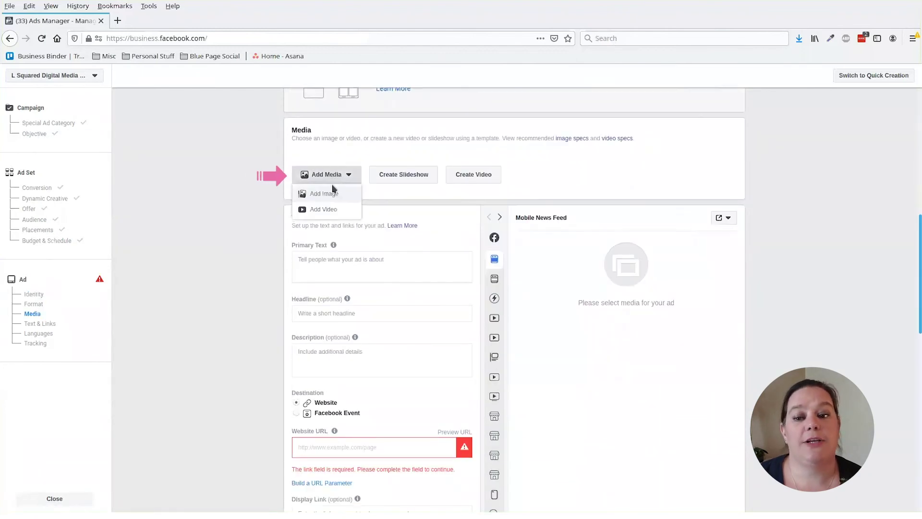
left_click(327, 195)
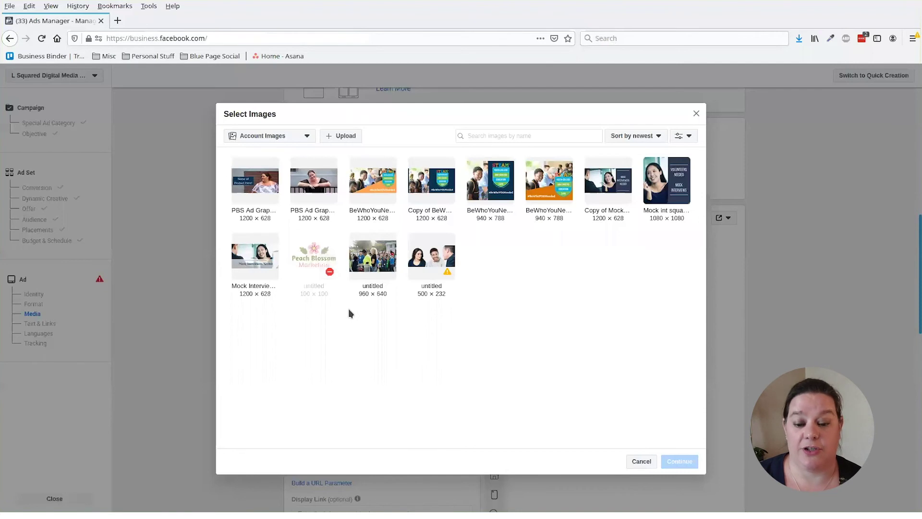
left_click(254, 181)
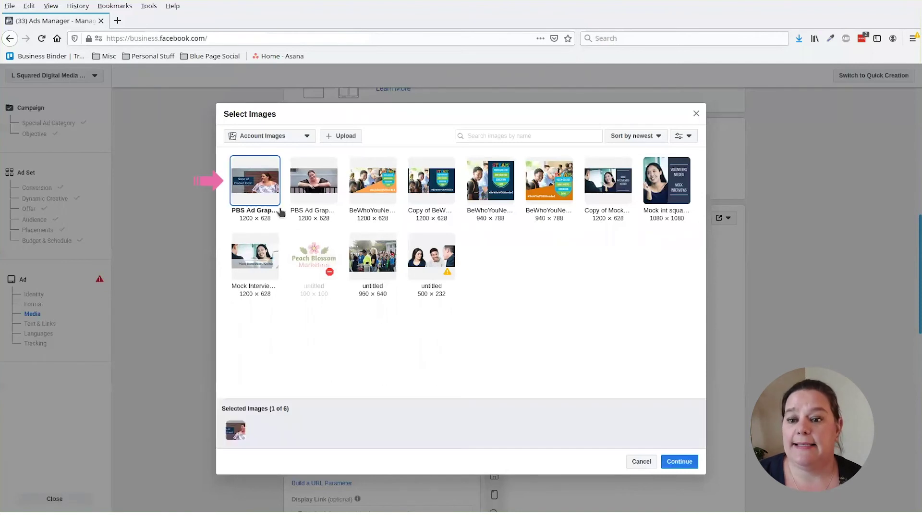
left_click(317, 194)
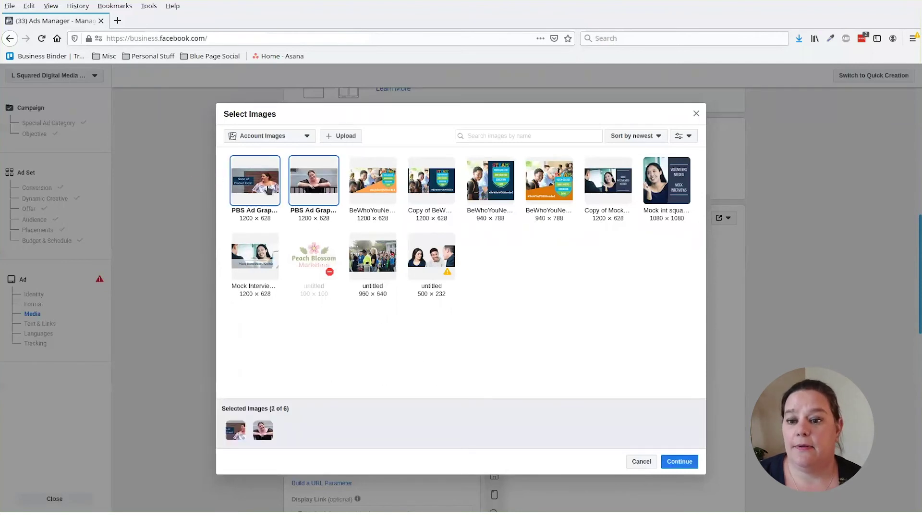
left_click(679, 461)
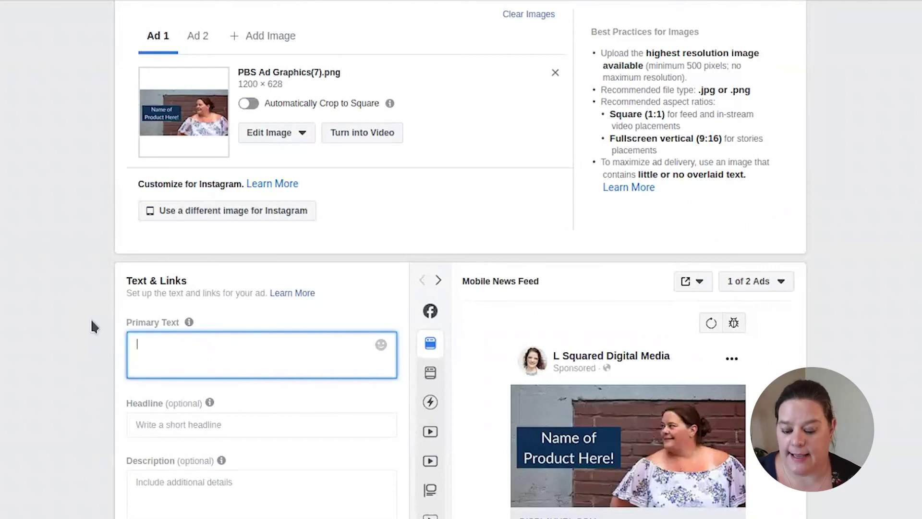
Paste the weight-training opening, then add 'My product has these benefits for your and you need to grab it.'
type("Grab my Weight training program and learn how to get stronger, faster without the need for a fancy gym!")
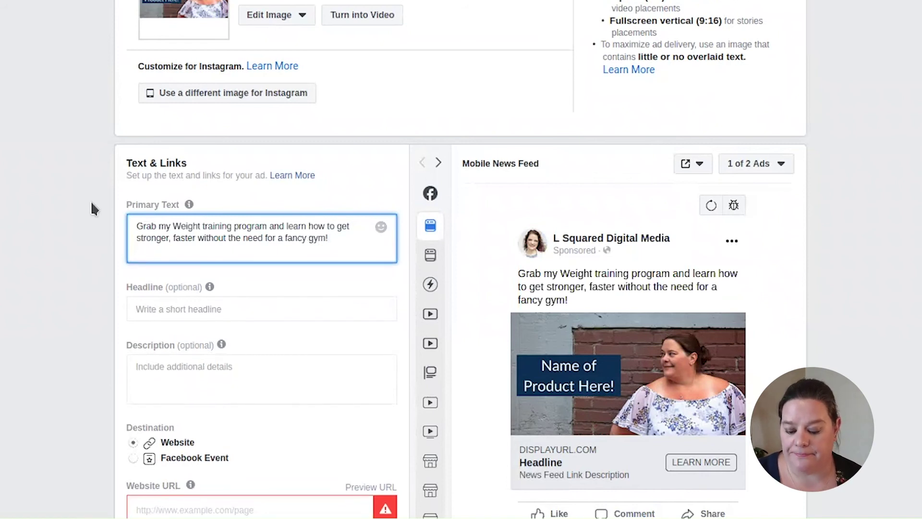
type("My prodcut")
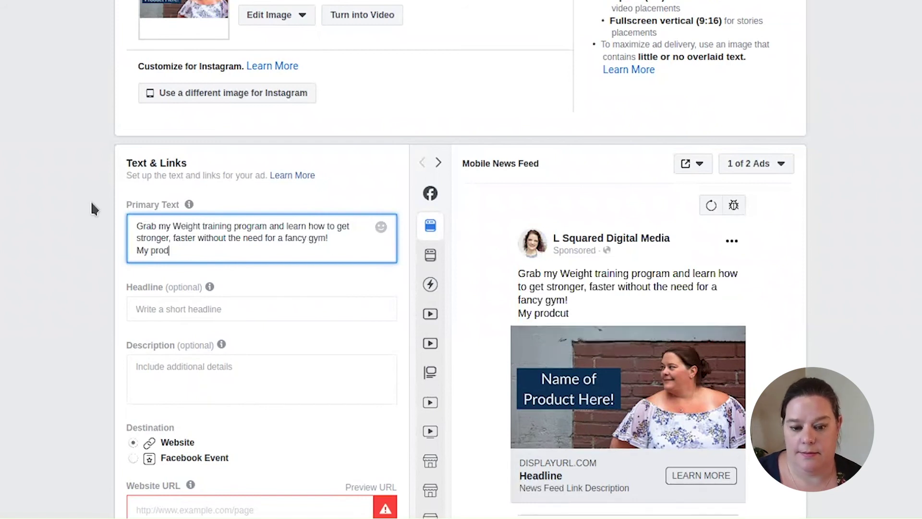
key("BackSpace")
key("BackSpace")
key("BackSpace")
type("uct has these benefits for your and you need to grab it.")
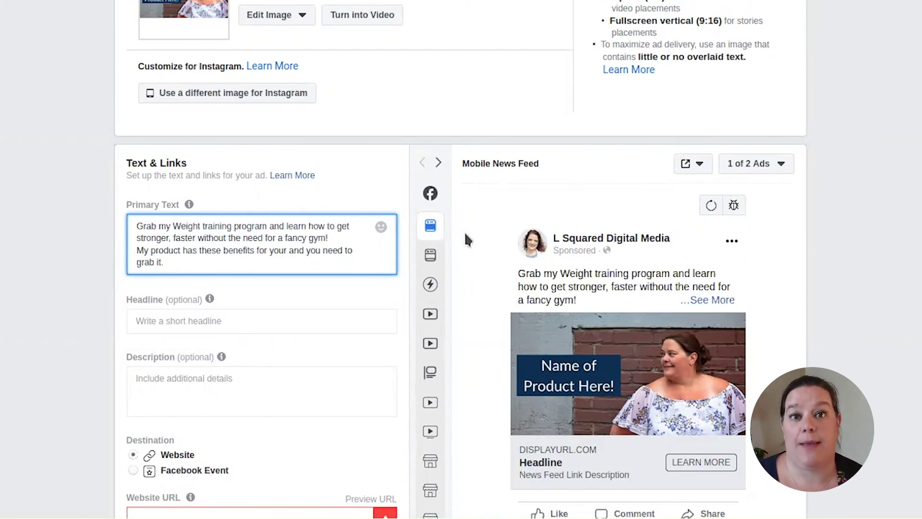
left_click(350, 238)
key("Return")
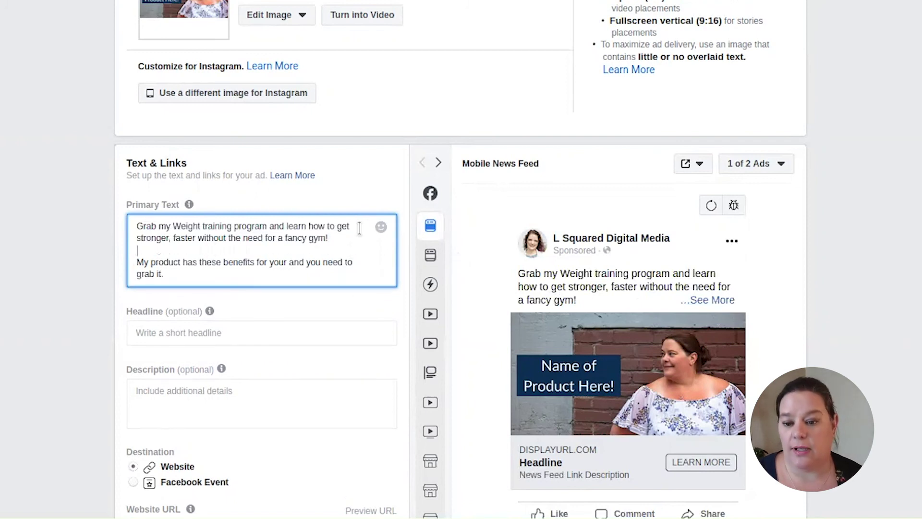
left_click(352, 273)
key("Return")
key("Return")
Add the benefit lines Benefit 1, Benefit 2 and Benefit 3
type("Benfit 1")
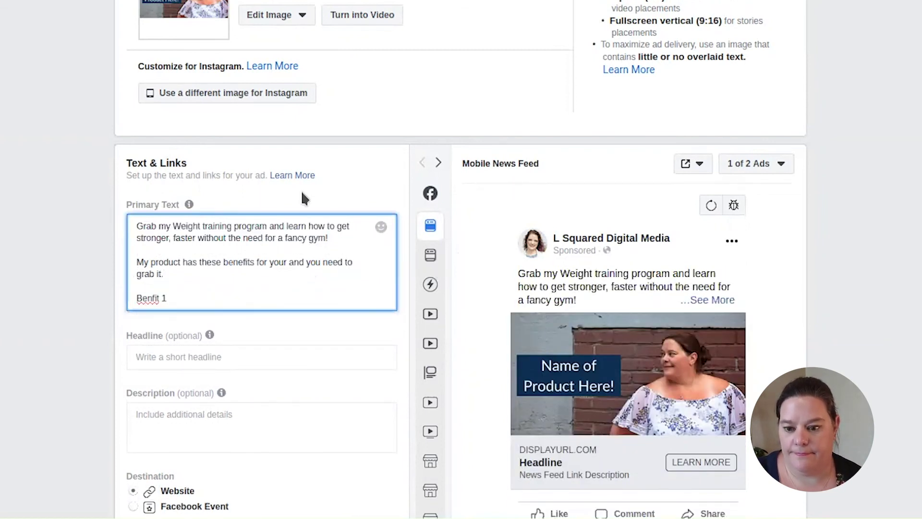
key("BackSpace")
key("BackSpace")
key("BackSpace")
key("BackSpace")
key("BackSpace")
key("BackSpace")
type("nefit 1")
key("Return")
type("Benefit")
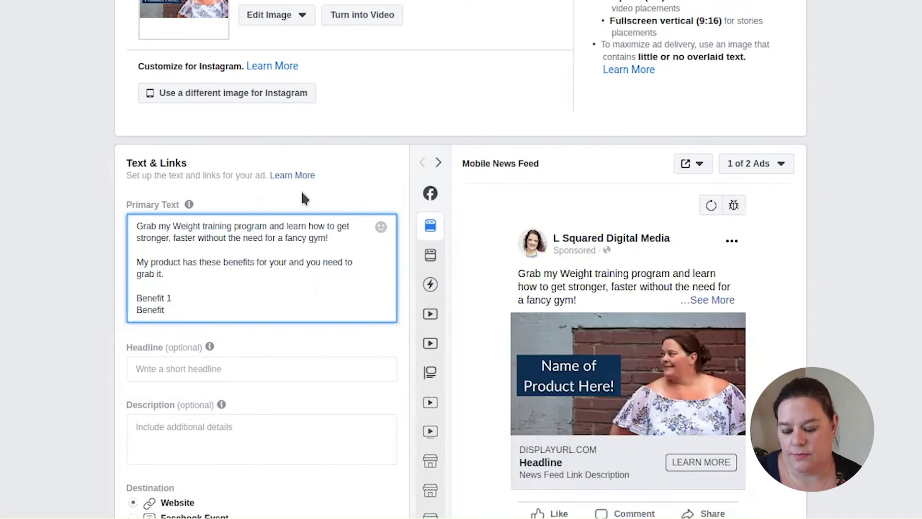
type(" 2")
key("Return")
type("Benfit")
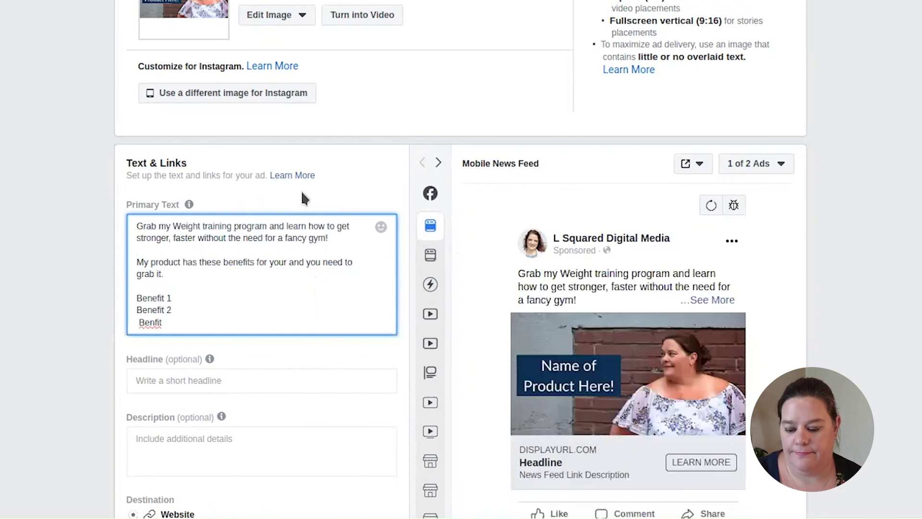
key("BackSpace")
key("BackSpace")
key("BackSpace")
key("BackSpace")
key("BackSpace")
key("BackSpace")
key("BackSpace")
type("Bene")
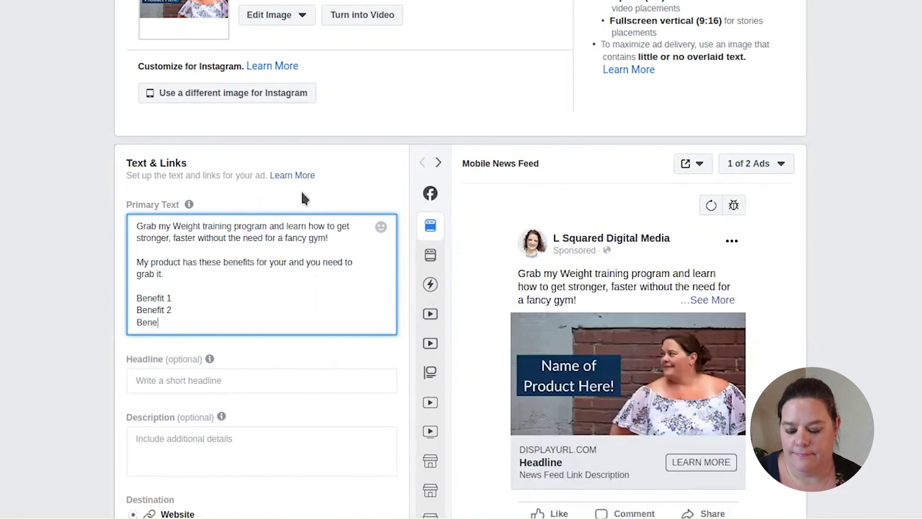
type("fit 3")
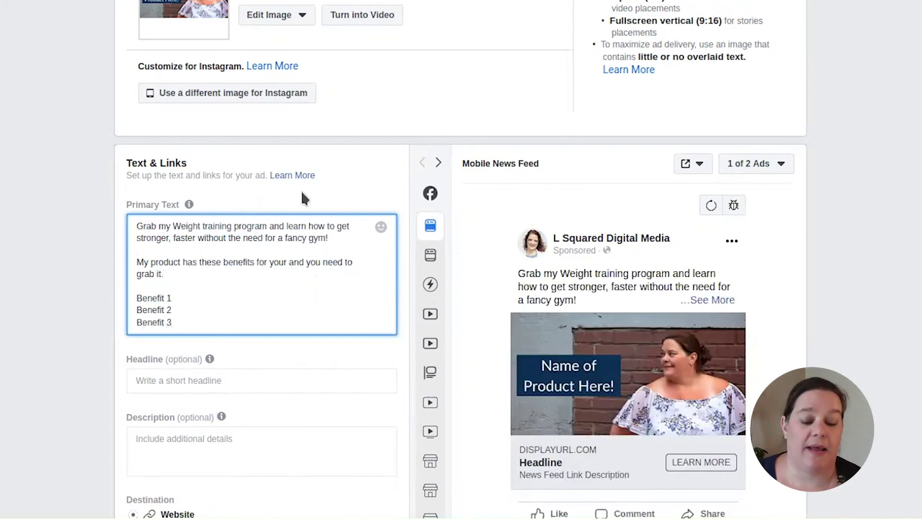
key("Return")
key("Return")
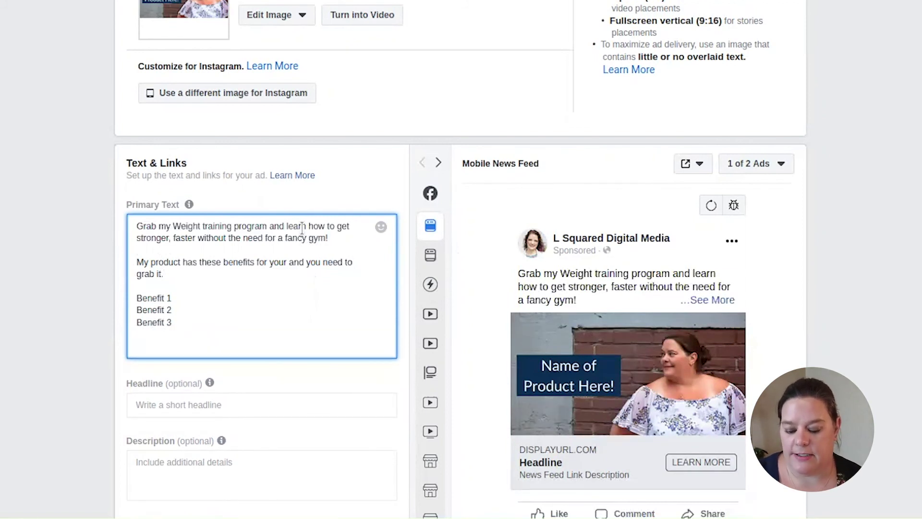
type("Final CTA for p")
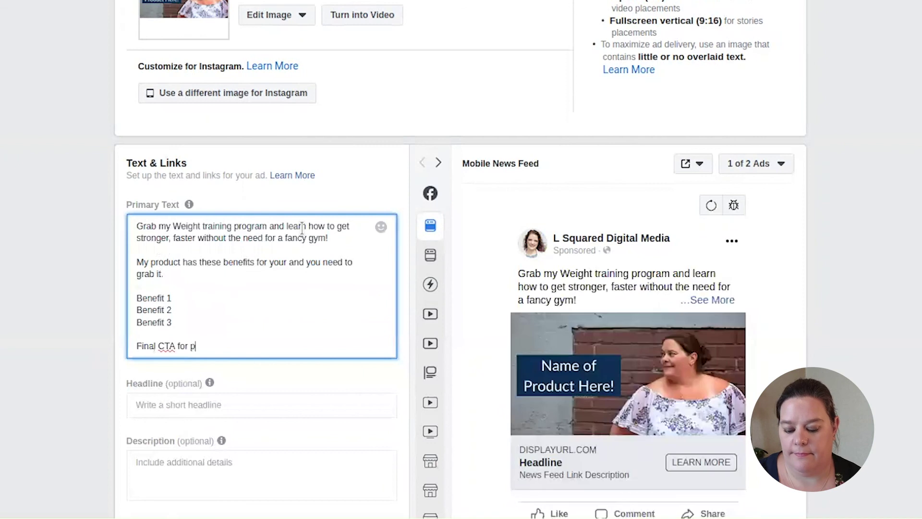
type("eople to take")
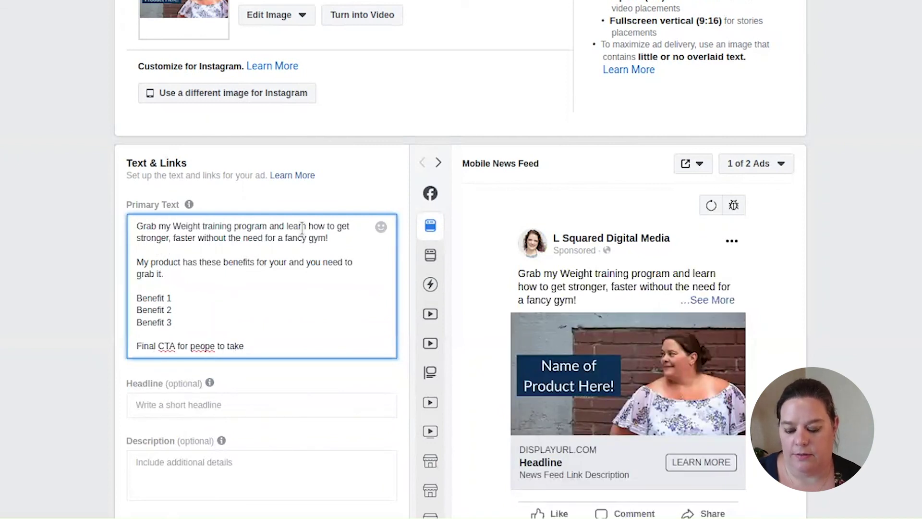
type(" www.bluepagesoci")
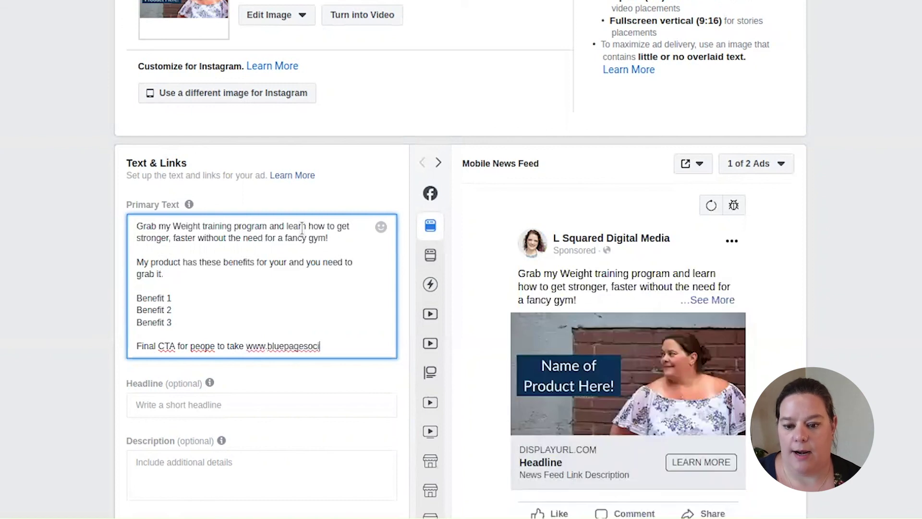
type("al.com")
left_click(209, 346)
type("l")
scroll(106, 375, "down", 2)
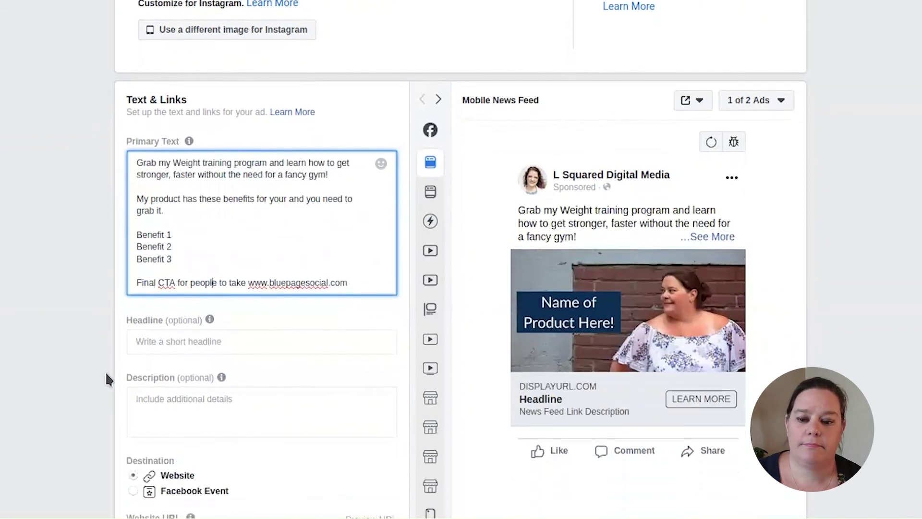
scroll(105, 371, "down", 5)
left_click(165, 174)
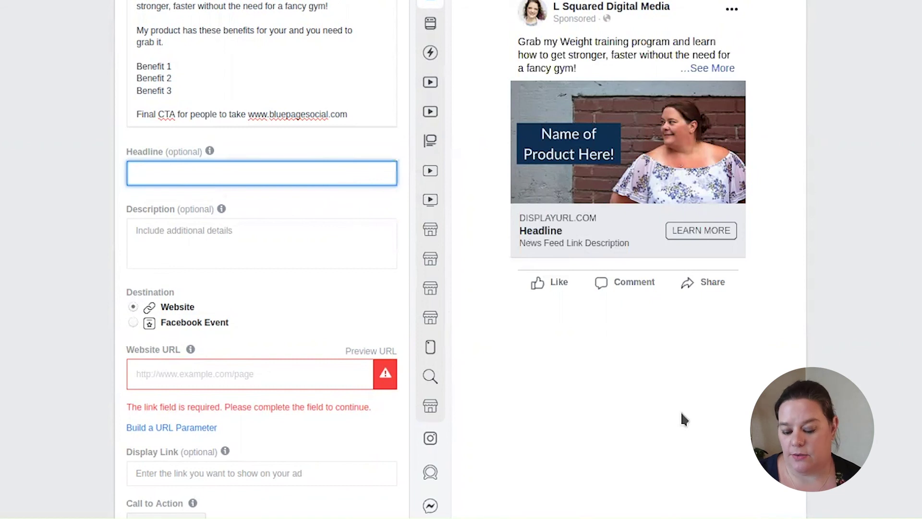
type("G")
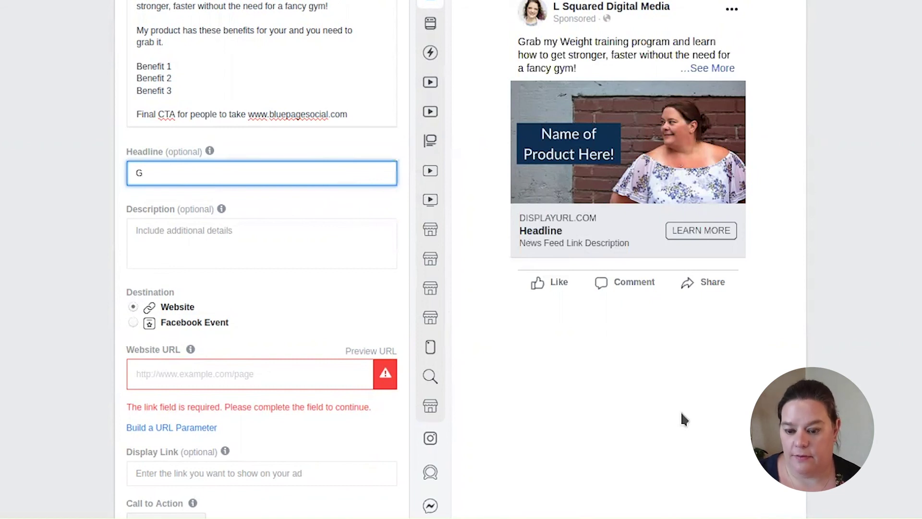
type("rab my Weight training program")
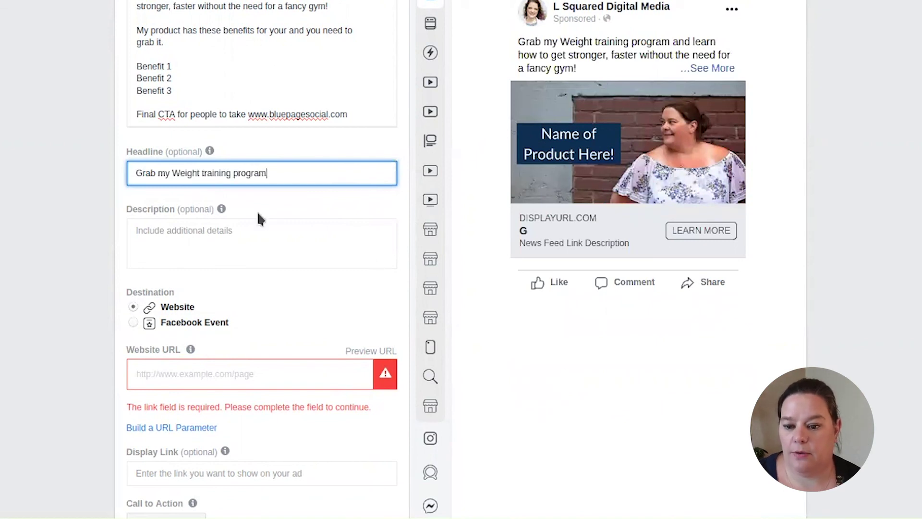
left_click(319, 372)
type("www.bluepagesocia")
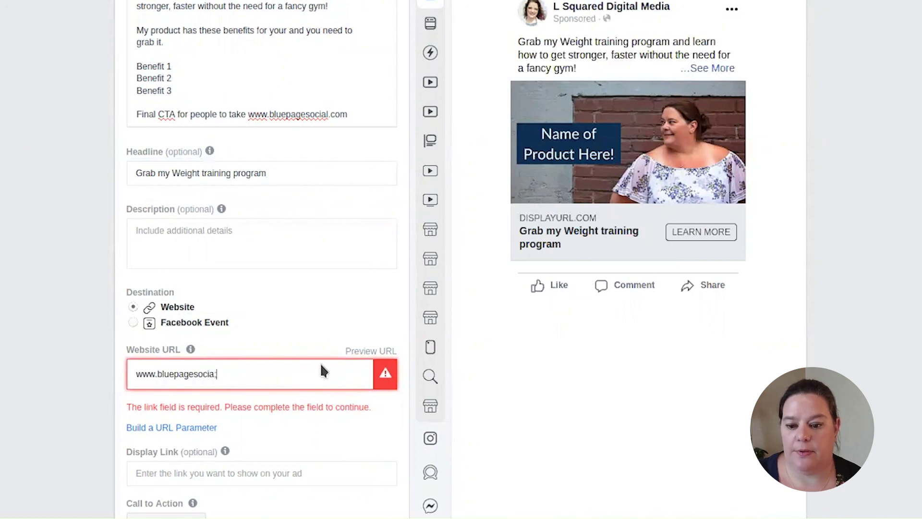
type("l.com")
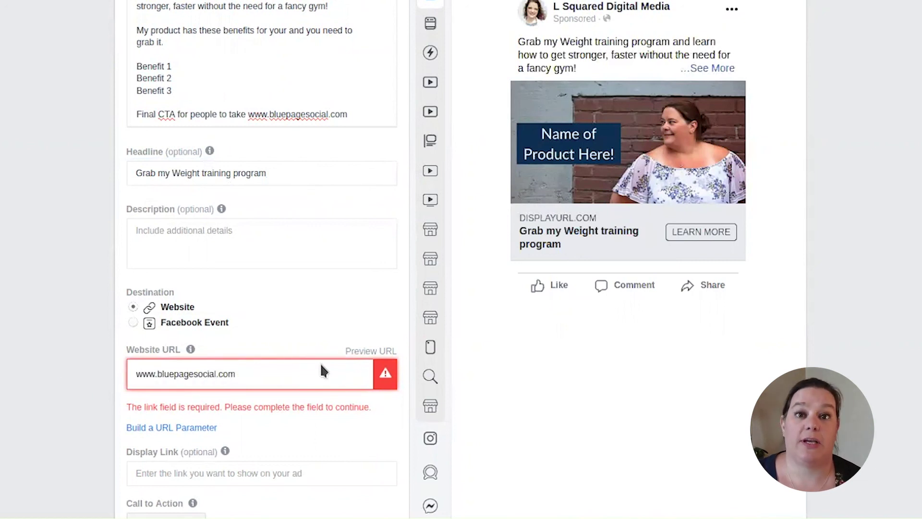
left_click(61, 274)
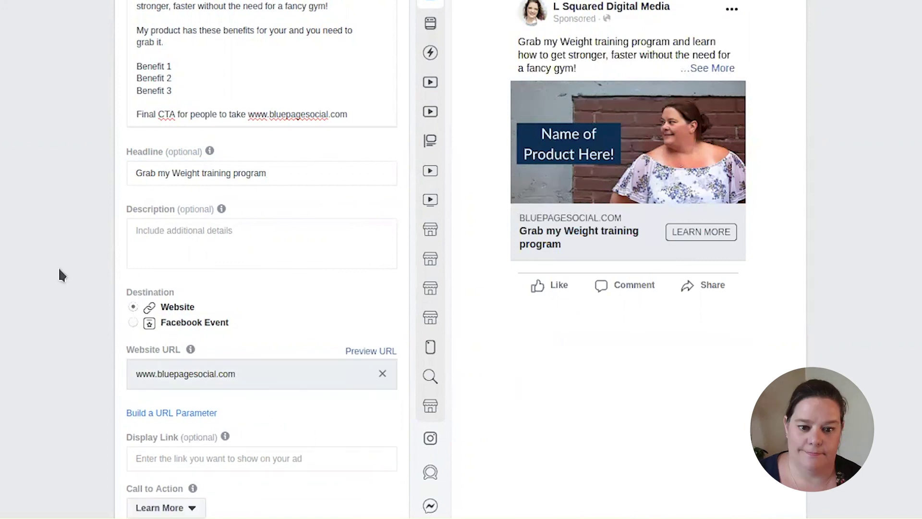
scroll(60, 271, "down", 5)
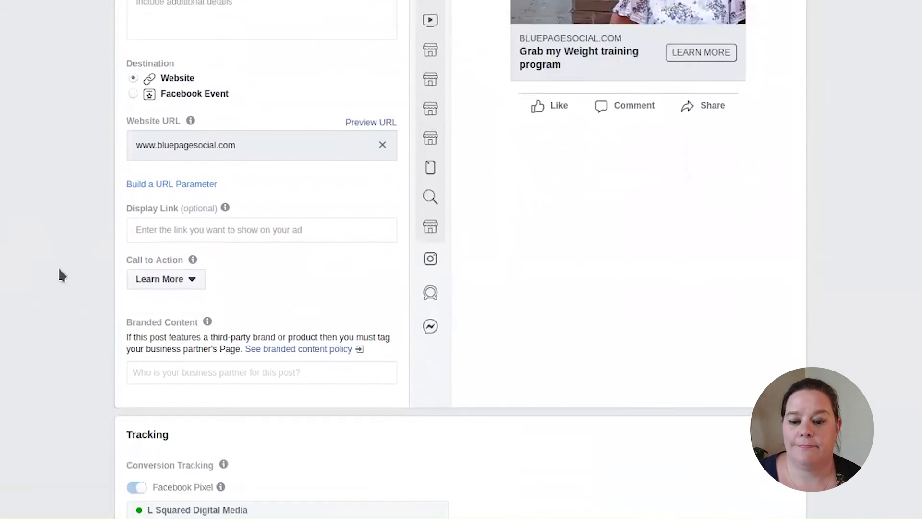
scroll(60, 271, "up", 5)
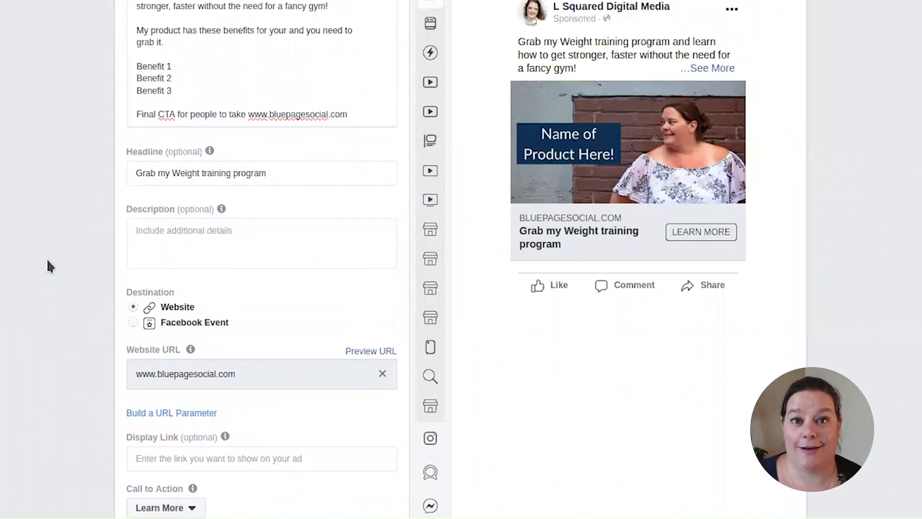
scroll(884, 430, "down", 10)
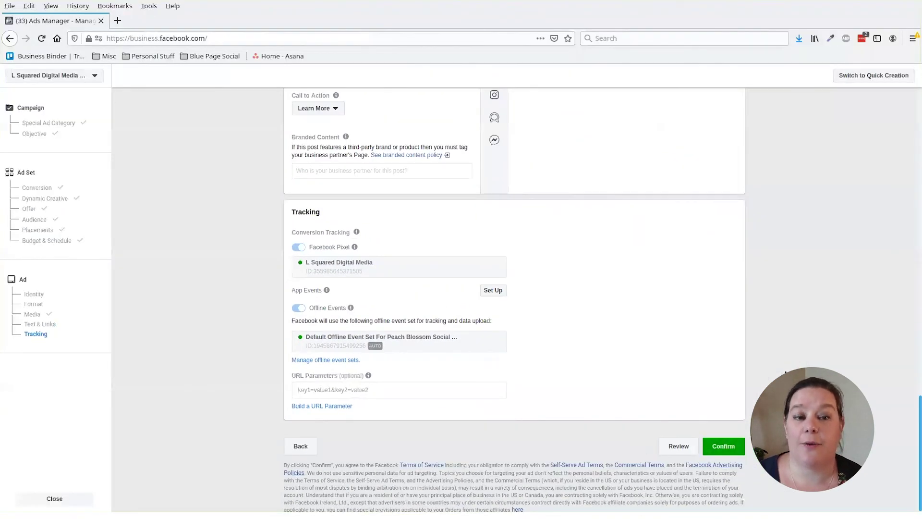
scroll(785, 372, "up", 2)
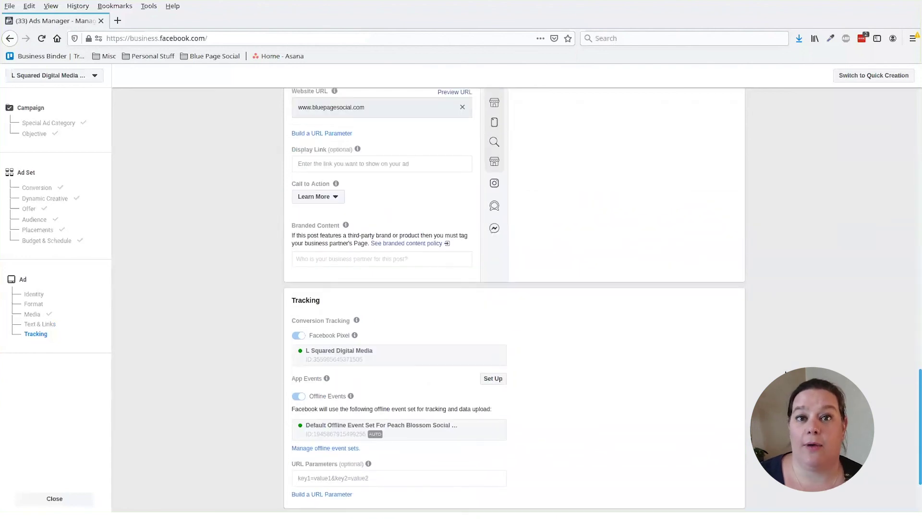